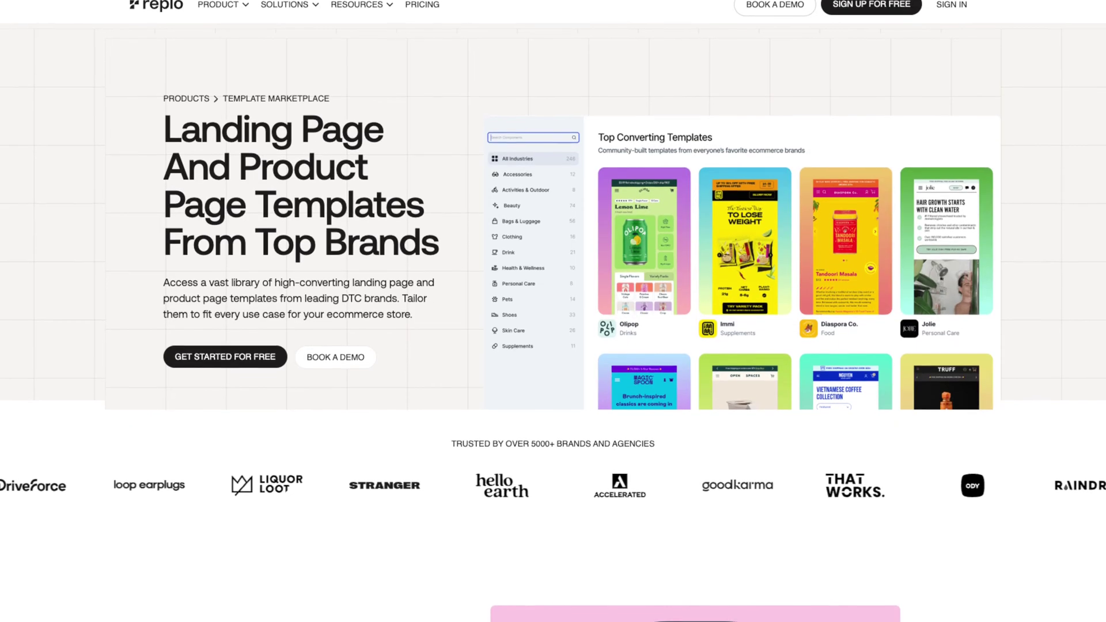
Step: Scroll down the marketplace to the Template Library and open the Replo PDP Test template
scroll(553, 311, "down", 1)
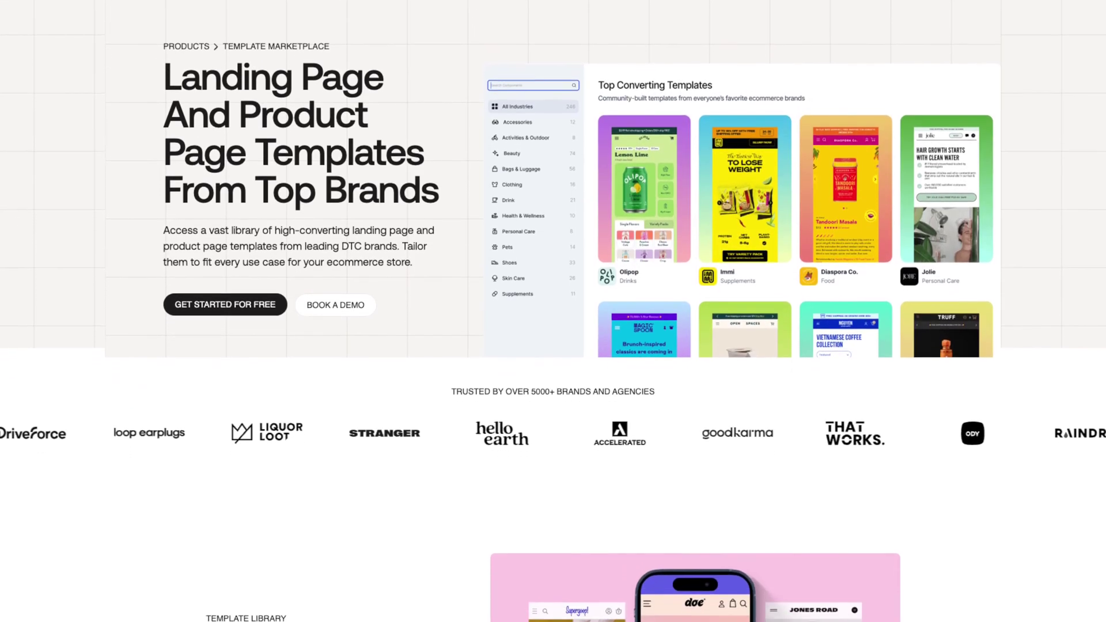
scroll(553, 311, "down", 2)
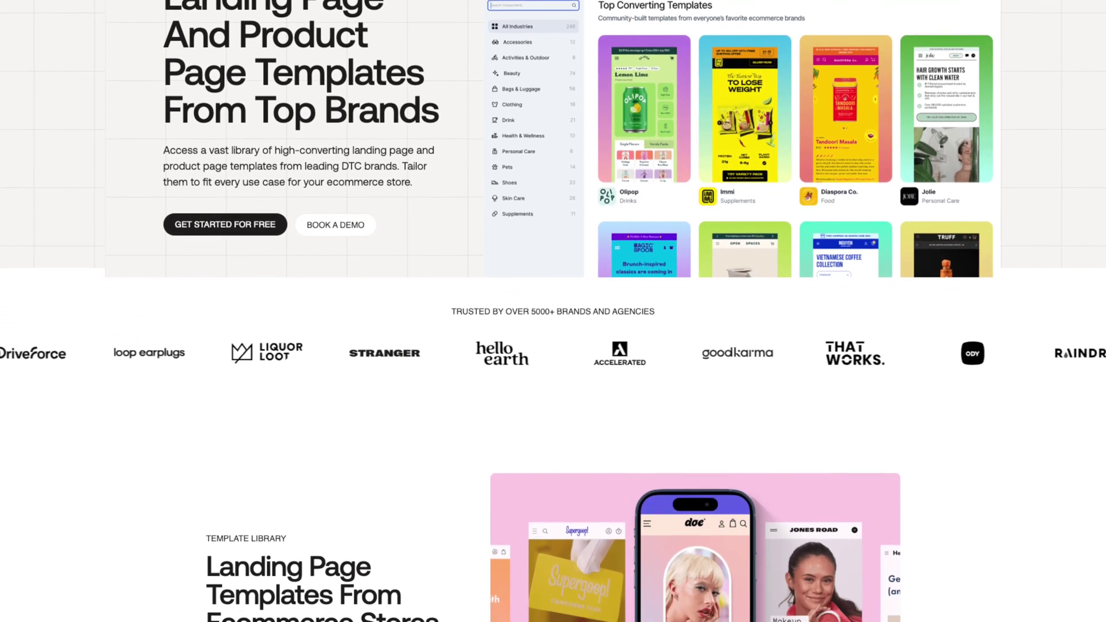
scroll(553, 311, "down", 2)
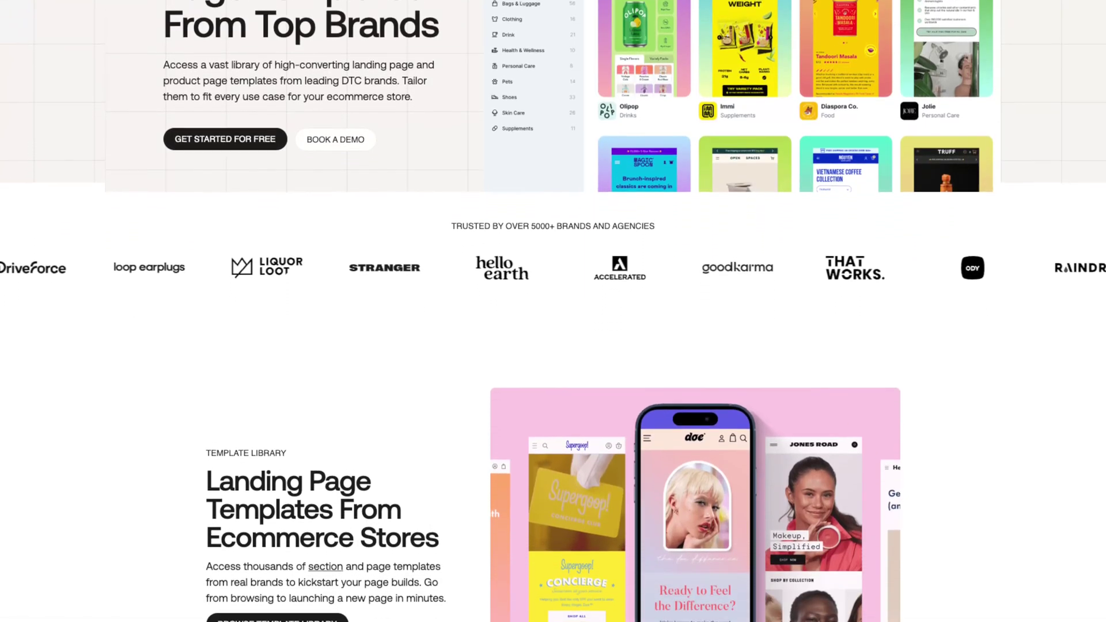
scroll(553, 311, "down", 2)
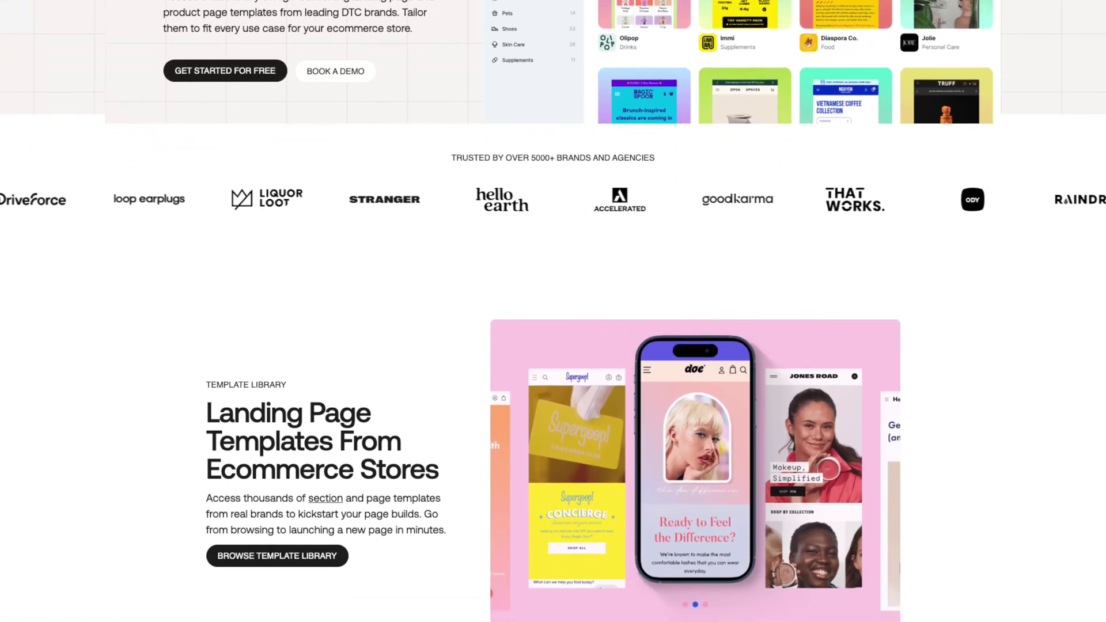
scroll(553, 311, "down", 1)
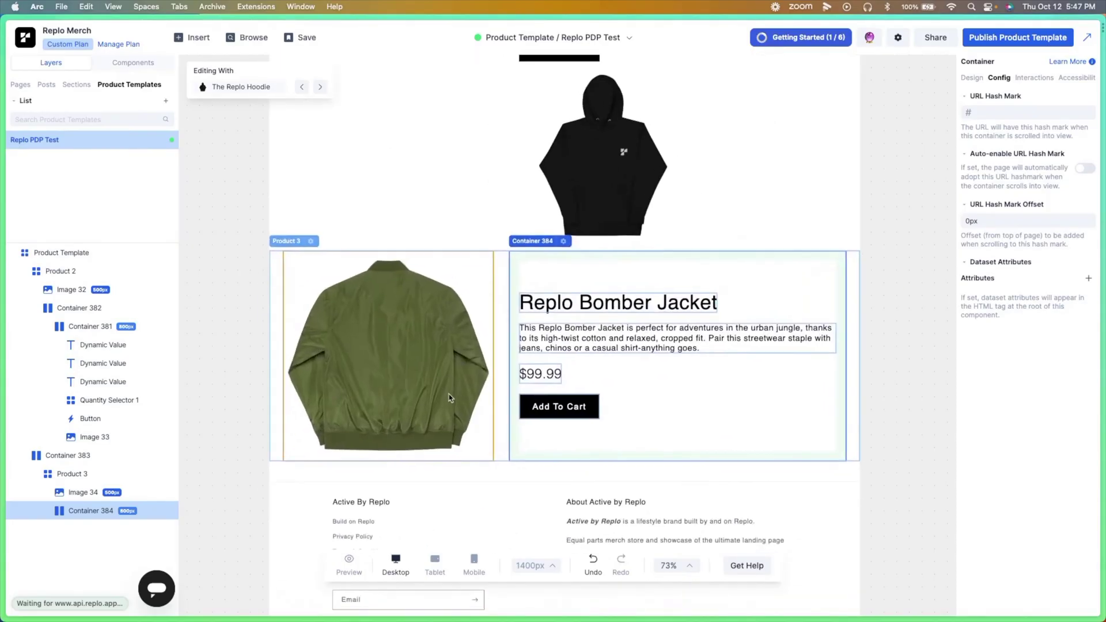
Step: Preview the product template with the "High CVR" Unisex T-Shirt
left_click(319, 86)
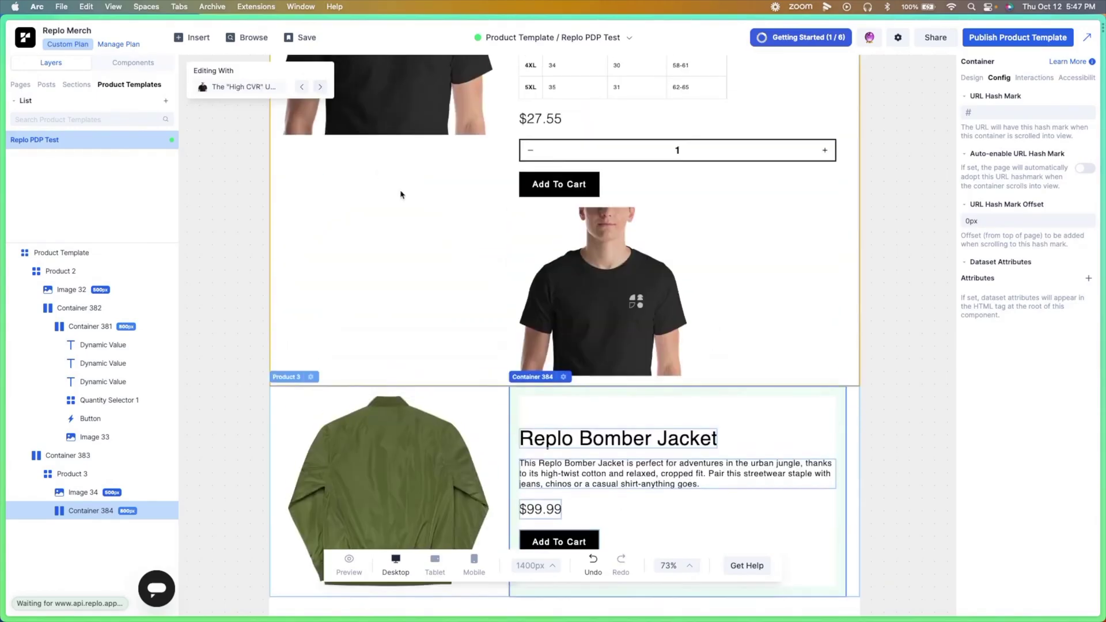
scroll(401, 193, "down", 5)
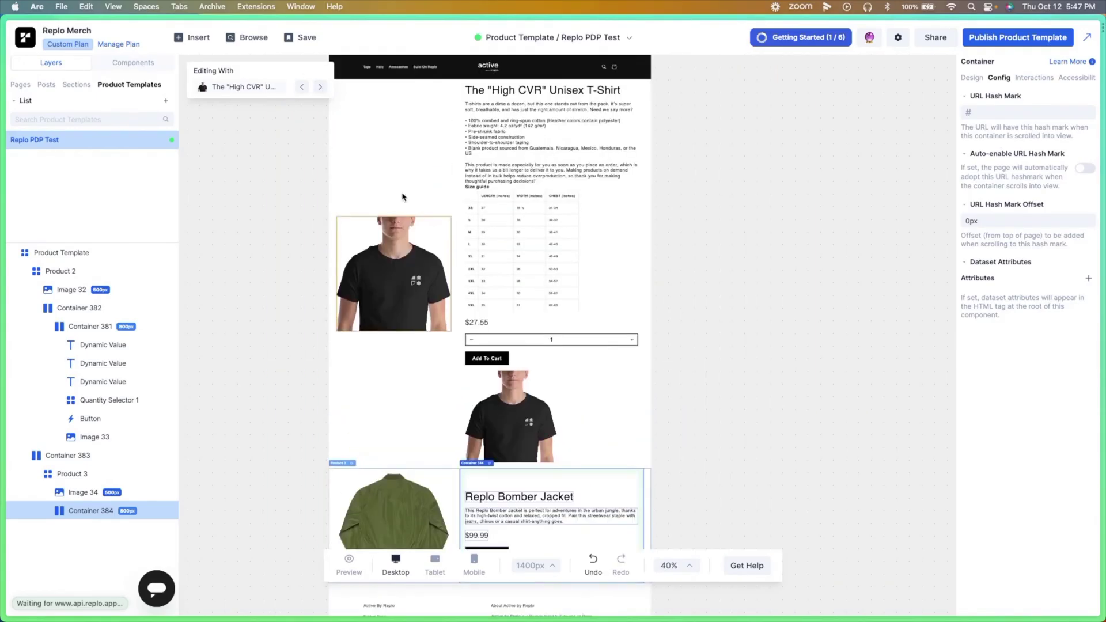
scroll(402, 197, "down", 2)
scroll(402, 197, "up", 3)
Step: Open the template's product settings and review which products it applies to
left_click(897, 37)
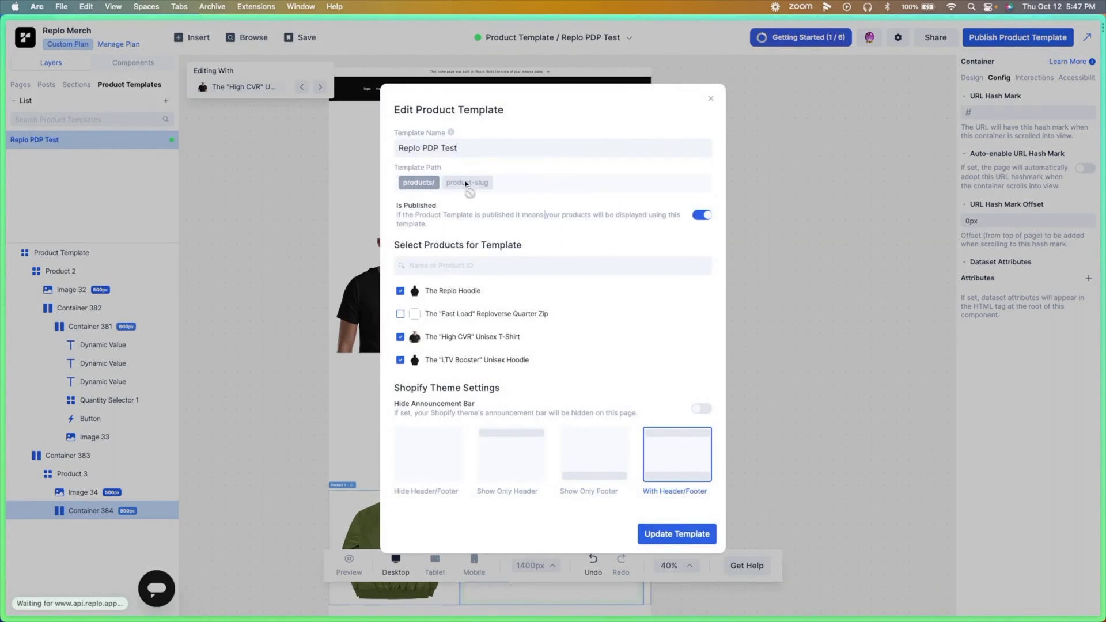
scroll(483, 306, "down", 3)
scroll(484, 307, "up", 3)
scroll(486, 322, "down", 3)
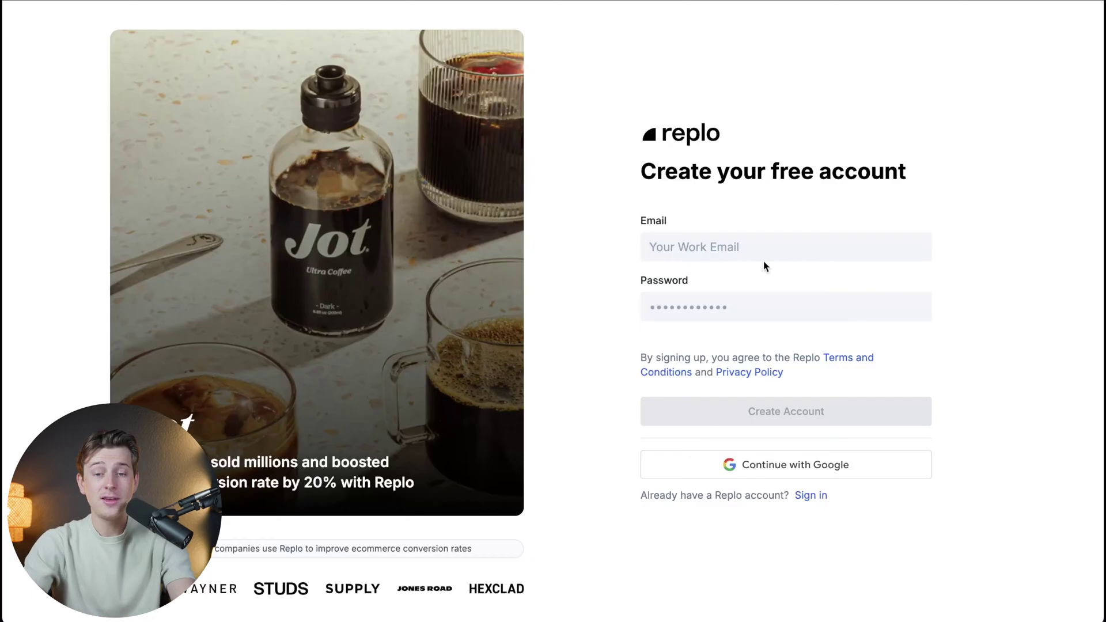
Step: Select and then deselect the 'Create your free account' heading on the sign-up page
left_click_drag(642, 171, 907, 168)
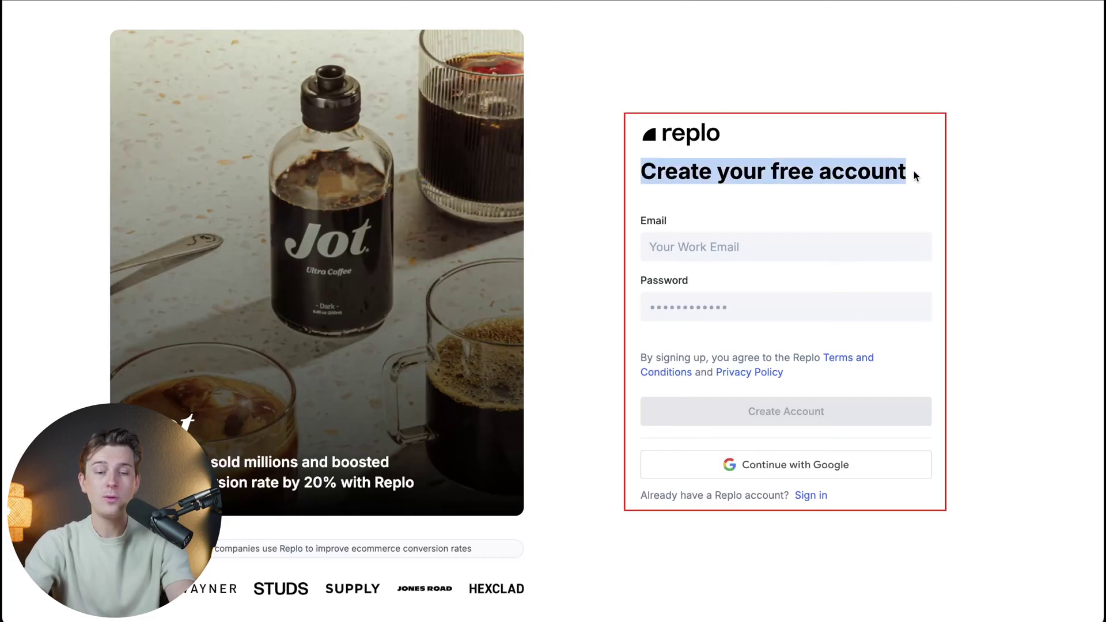
left_click(917, 176)
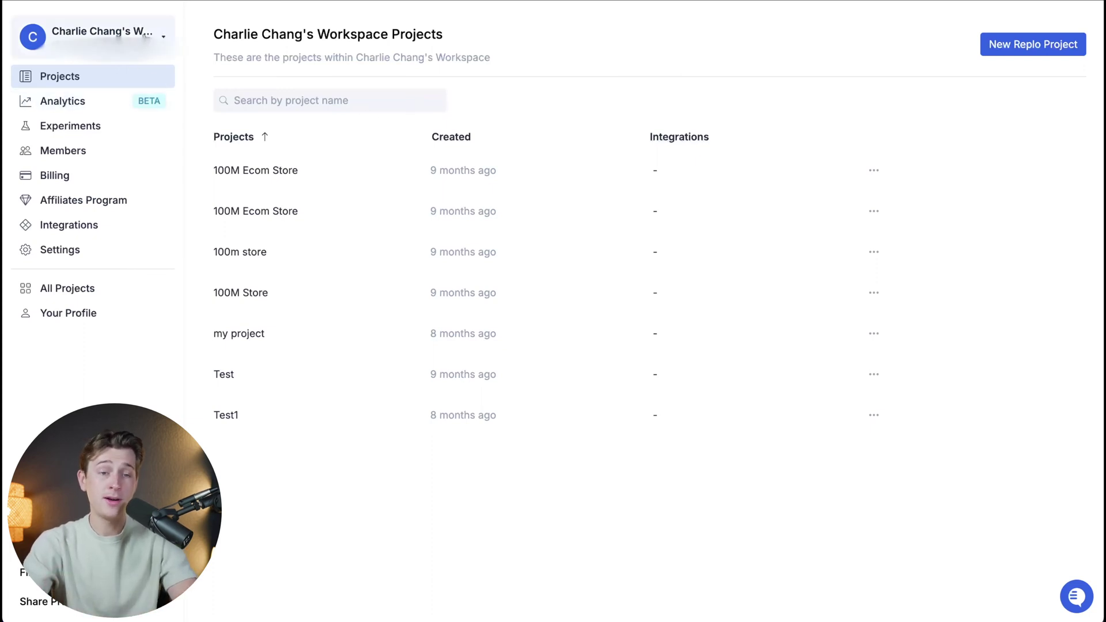
left_click(147, 38)
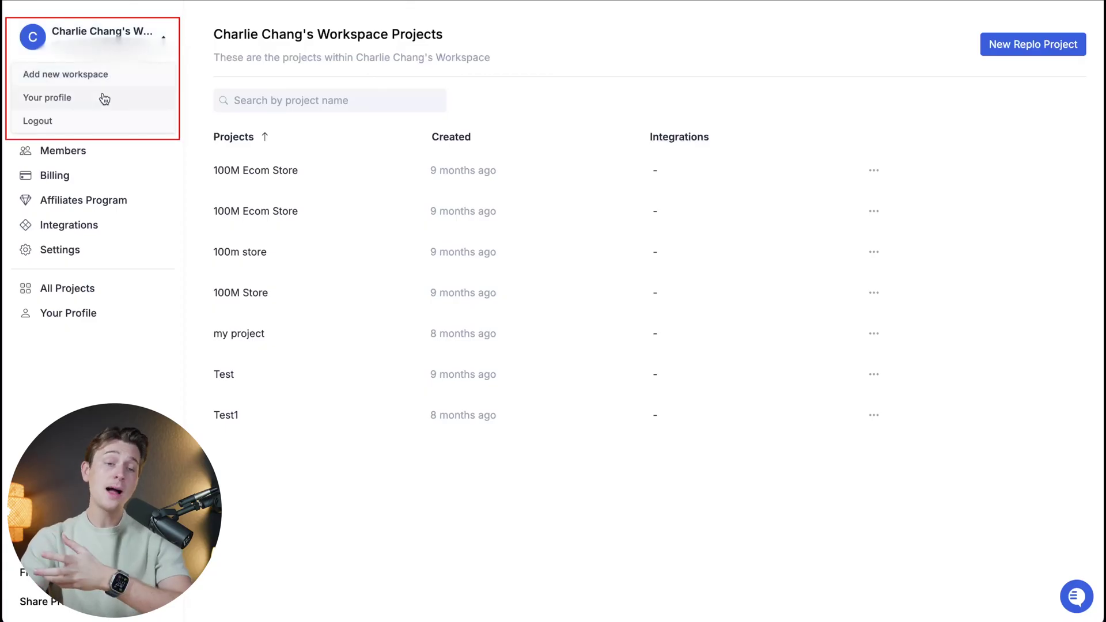
key("Escape")
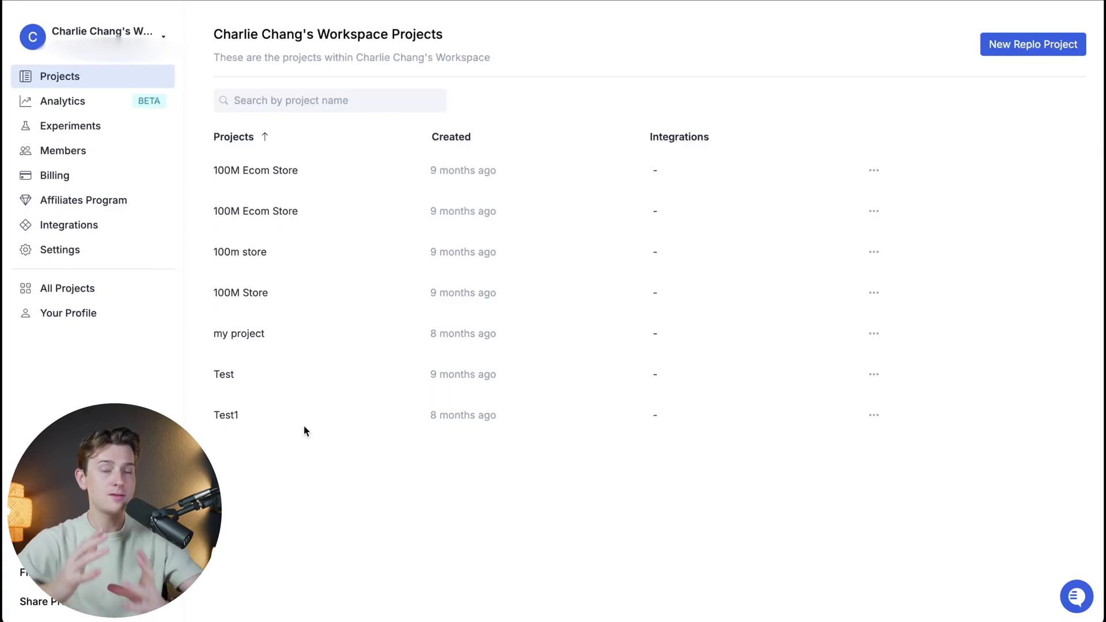
Step: Go through Analytics to the workspace's empty Experiments page
left_click(86, 102)
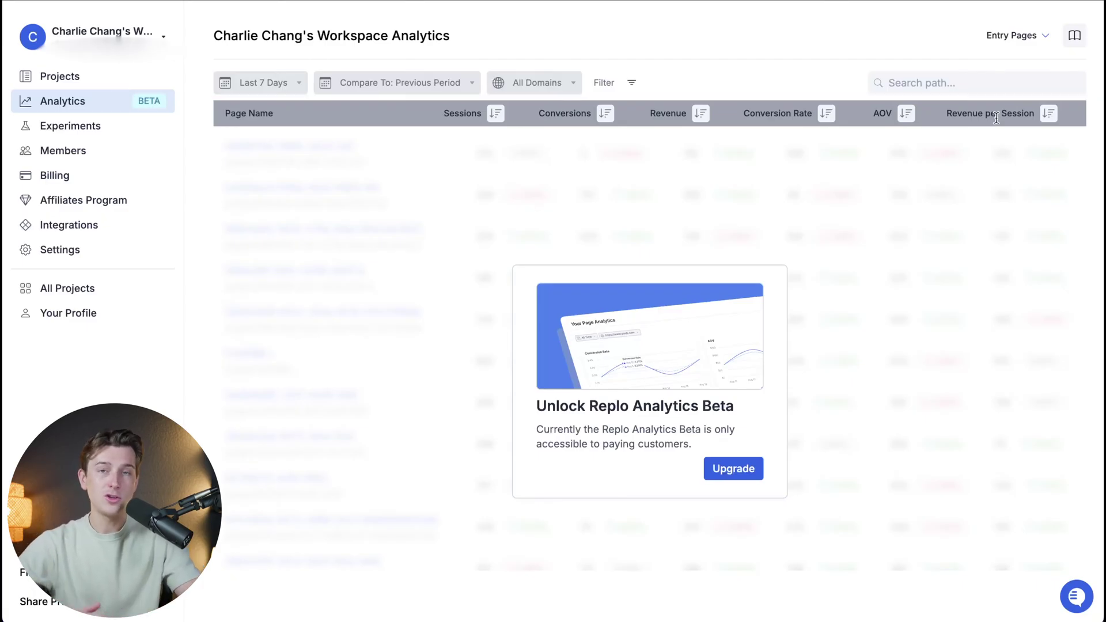
left_click(121, 132)
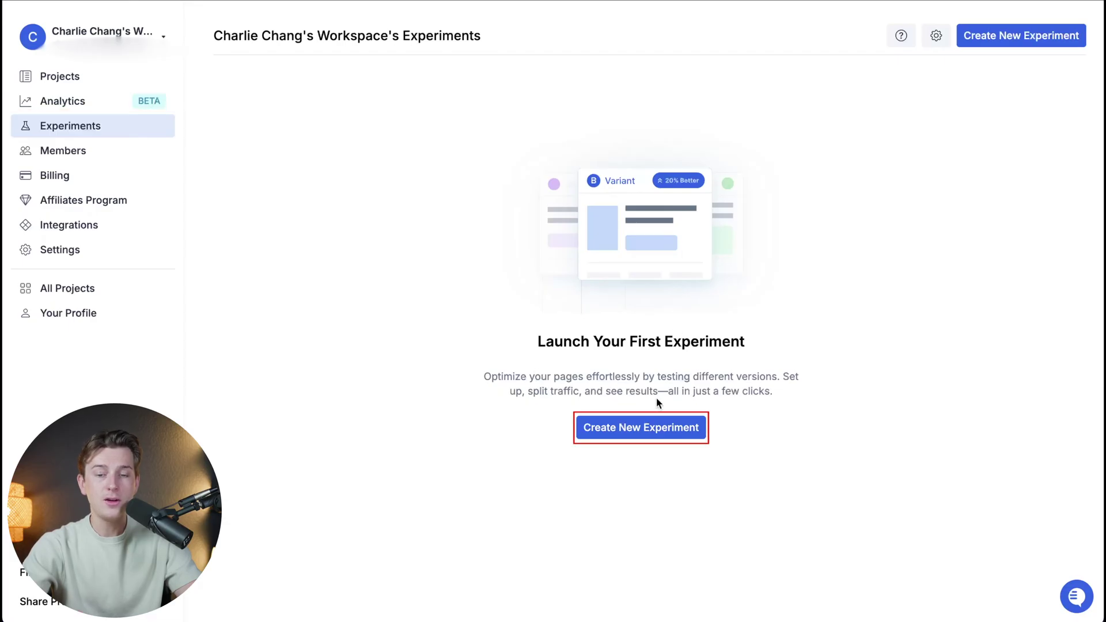
Step: Create the draft experiment experiment-0, then view the workspace Members list
left_click(648, 426)
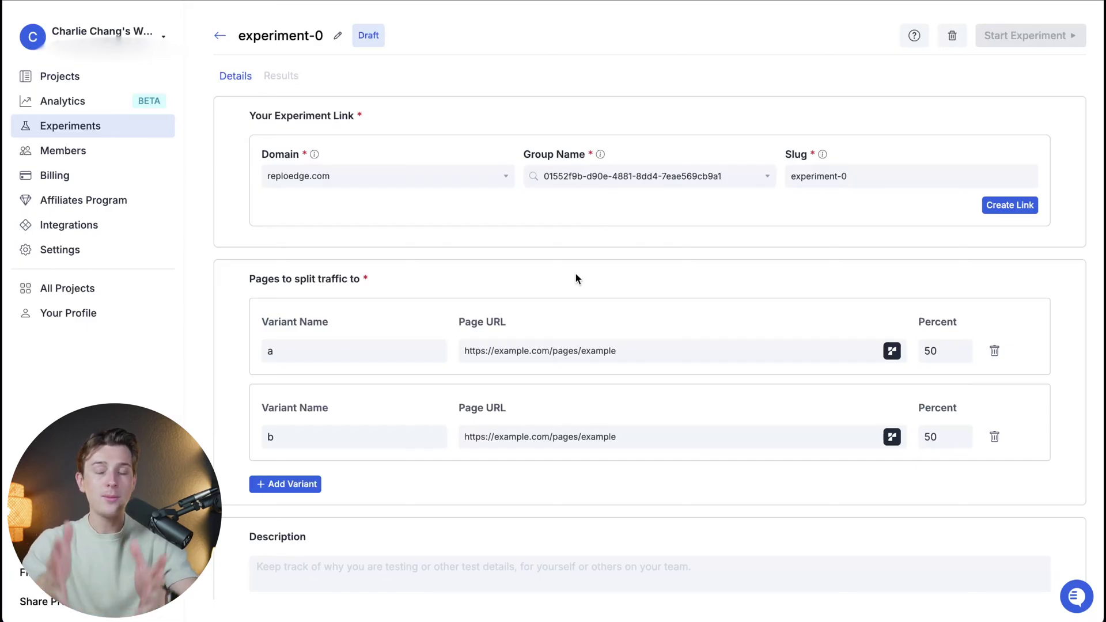
left_click(131, 155)
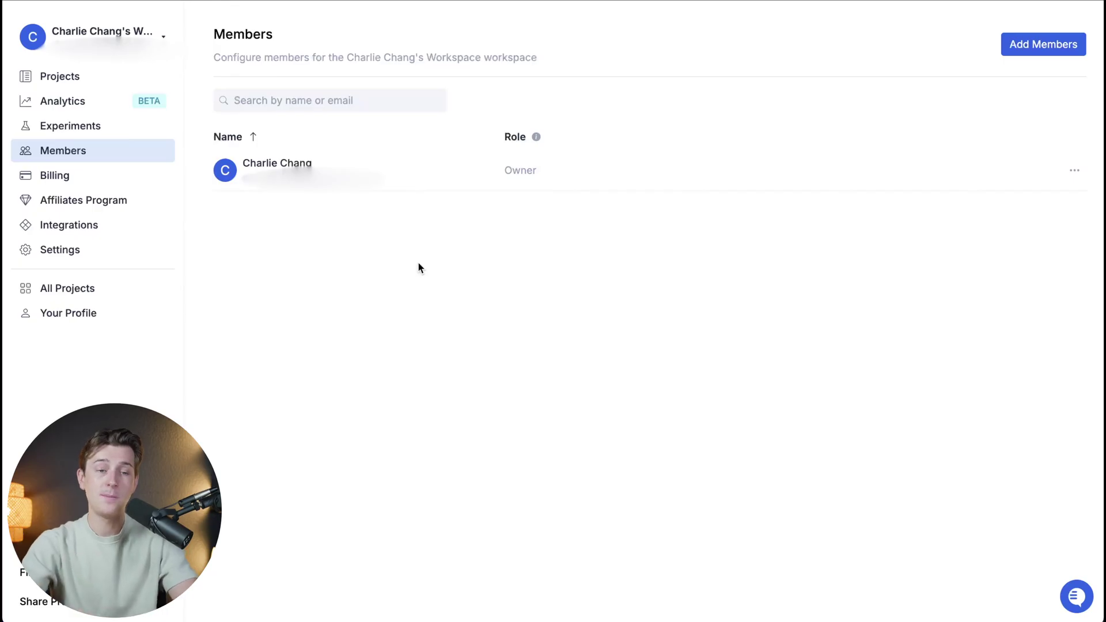
Step: From Billing, compare upgrade prices: Basic $99/mo, Standard $249/mo, Growth $499/mo
left_click(129, 183)
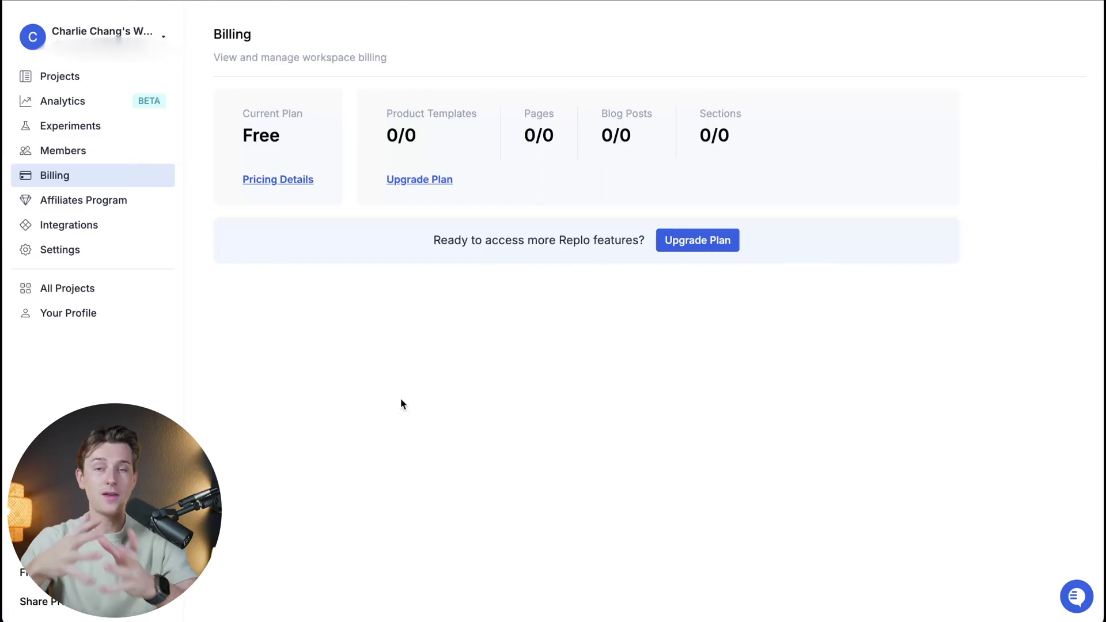
left_click(717, 253)
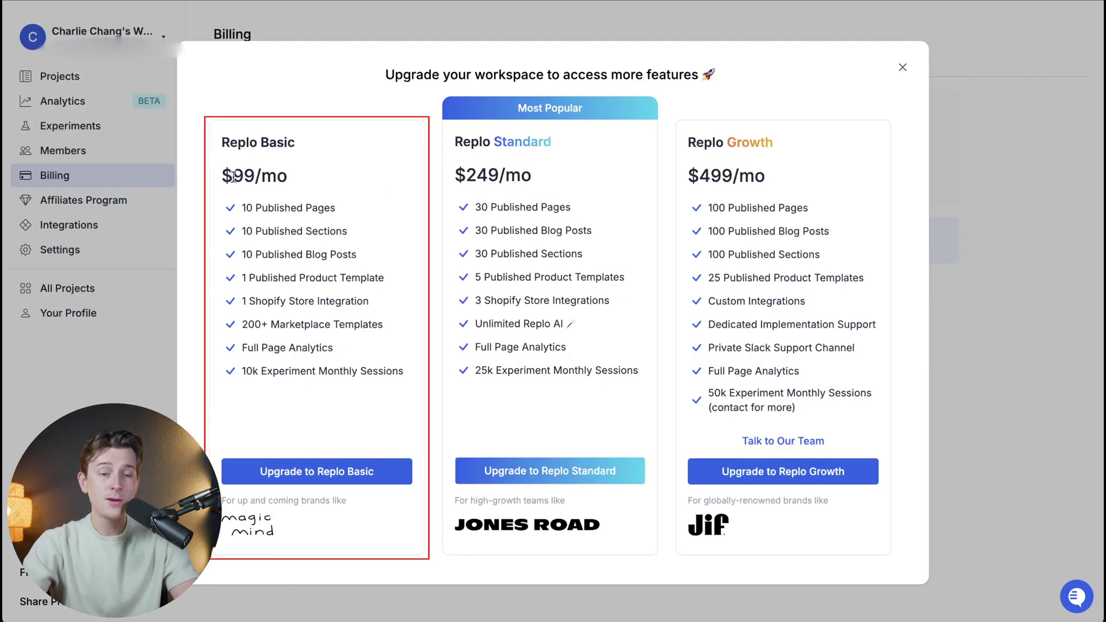
left_click_drag(223, 176, 293, 179)
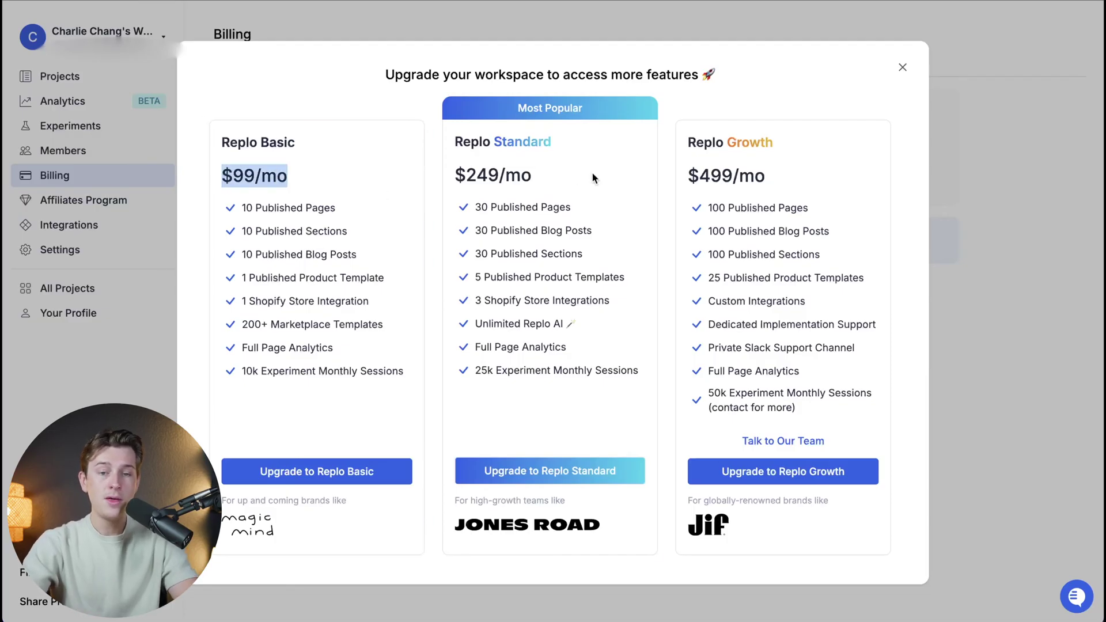
left_click_drag(458, 171, 559, 180)
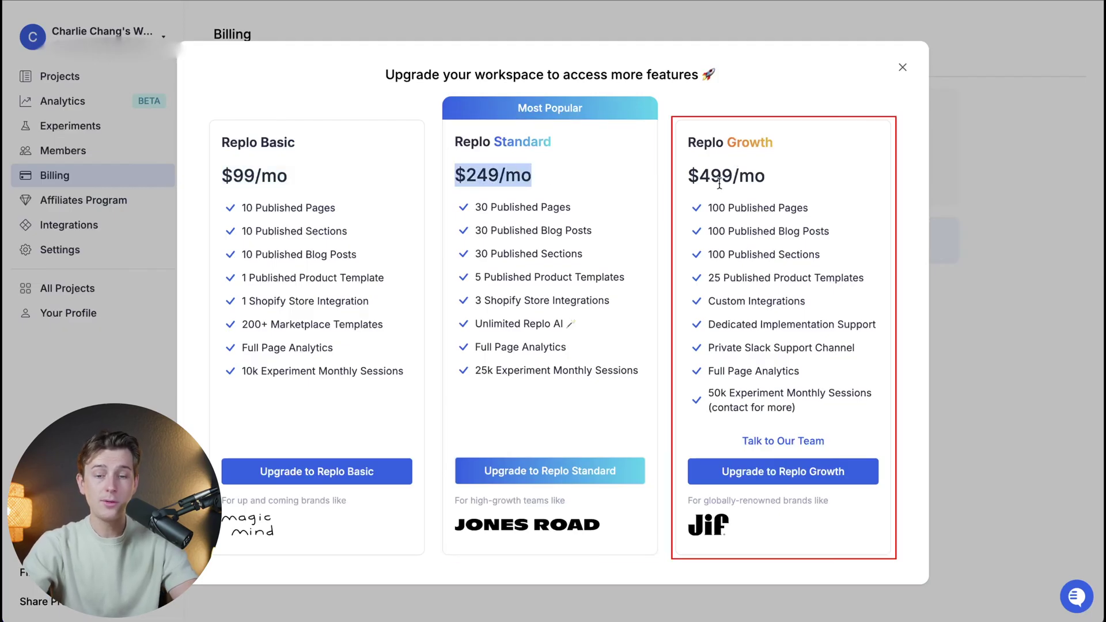
left_click_drag(688, 173, 762, 166)
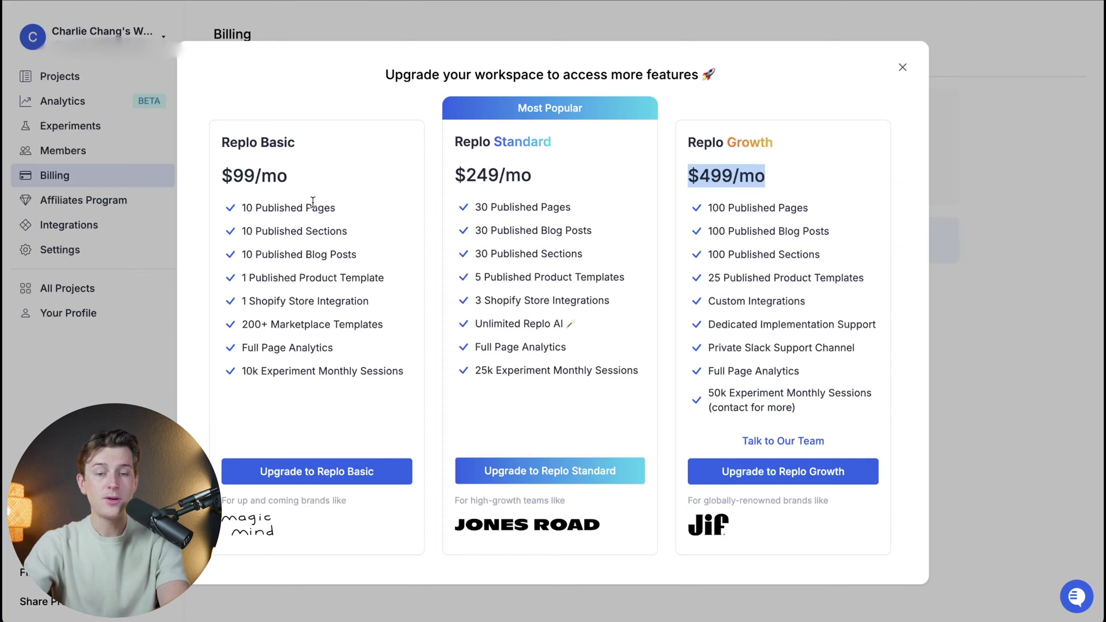
Step: Check Basic's published-pages allowance and Growth's 50k experiment sessions, then close the comparison
left_click_drag(261, 207, 353, 210)
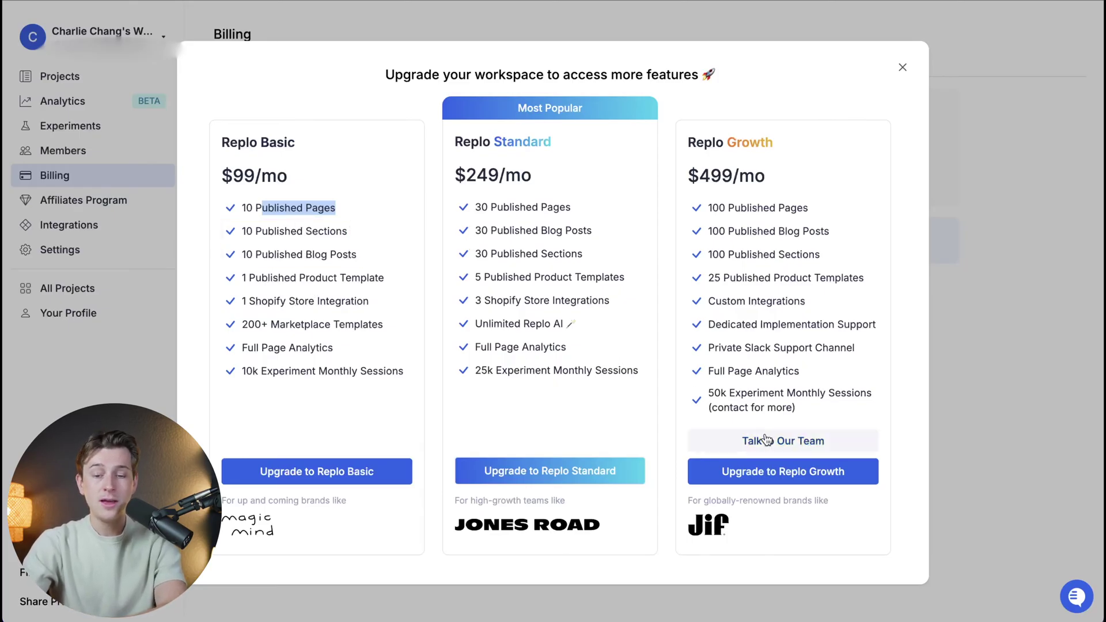
left_click(712, 396)
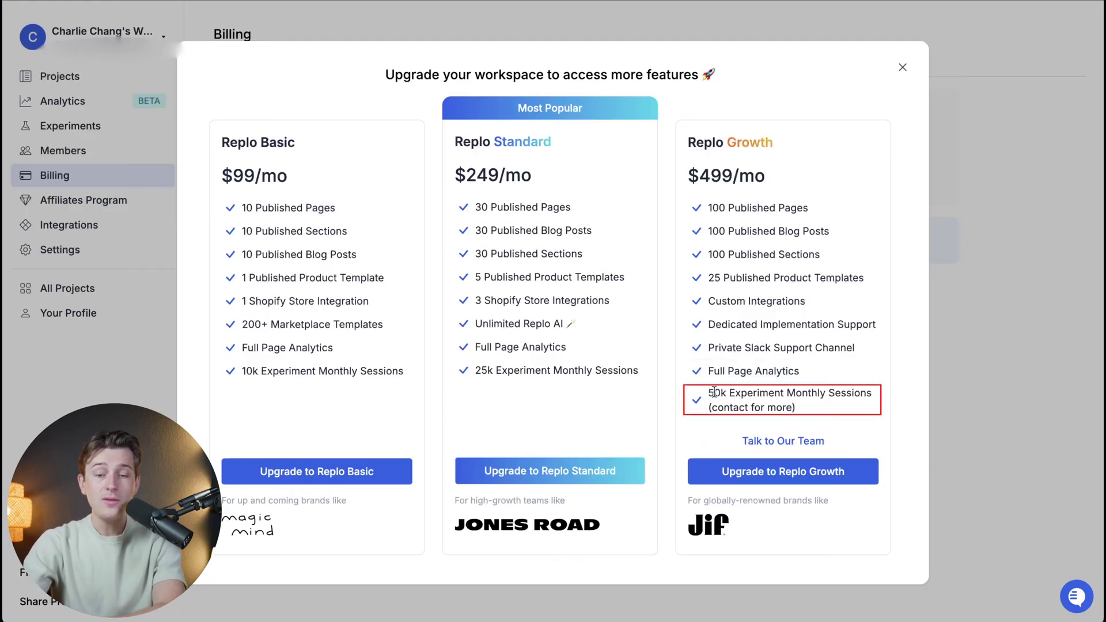
left_click_drag(713, 393, 822, 414)
left_click(806, 399)
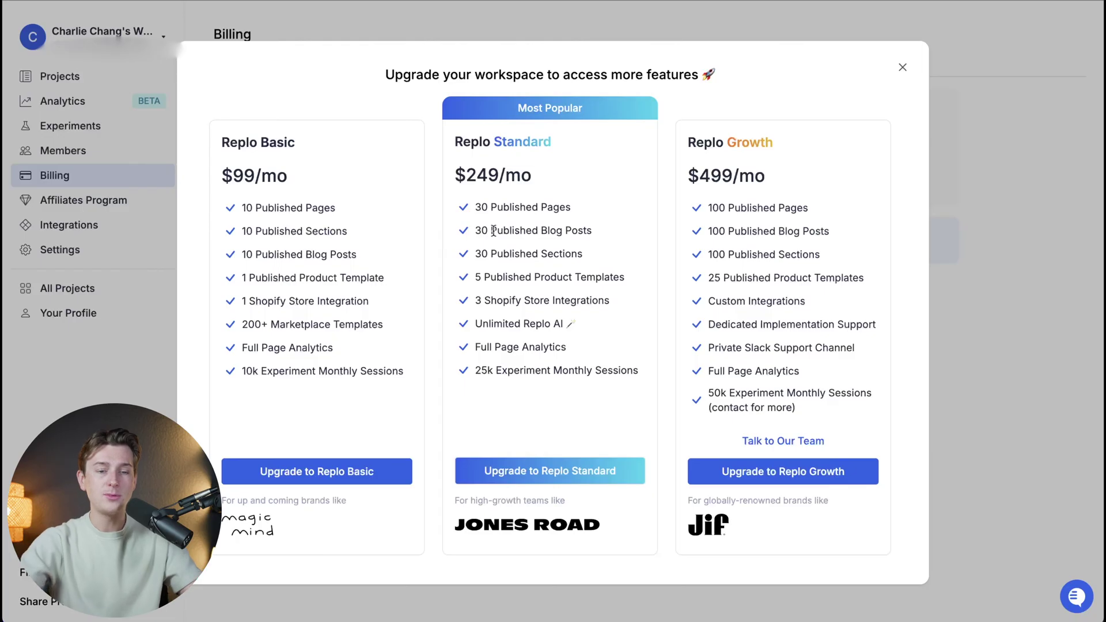
left_click(876, 22)
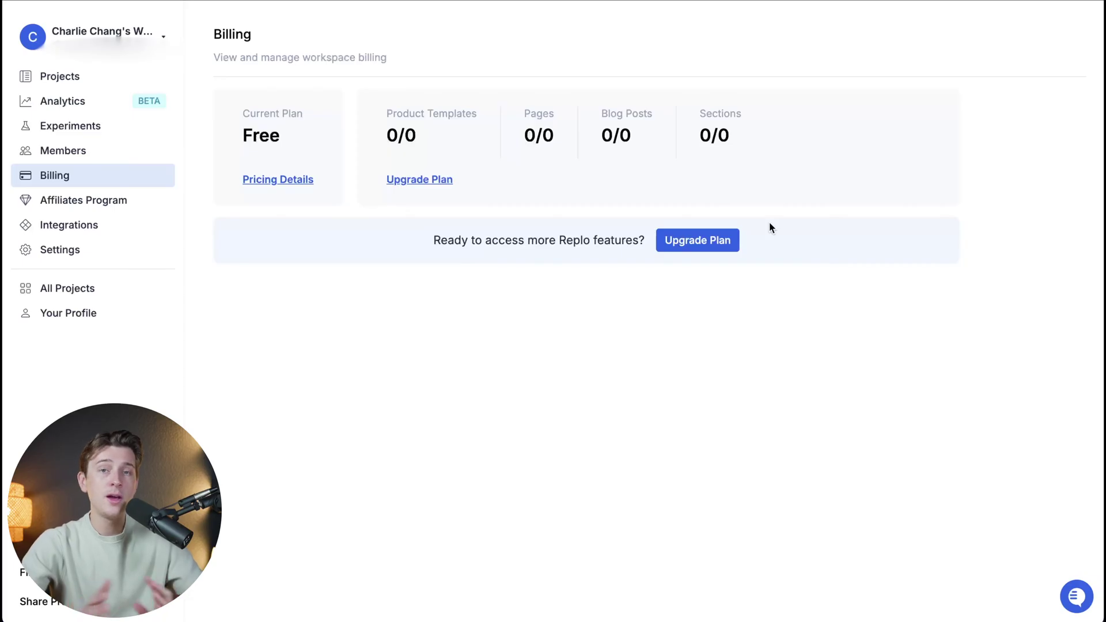
left_click(110, 212)
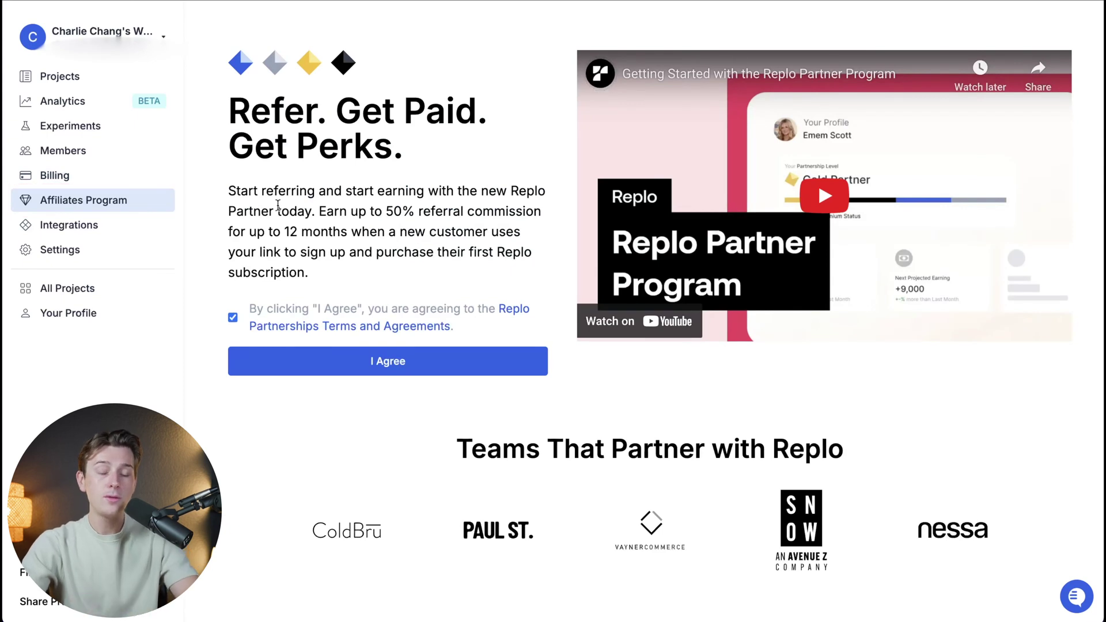
Step: Visit Integrations and All Projects, dismiss the Experiments promo, and list this workspace's projects
left_click(90, 237)
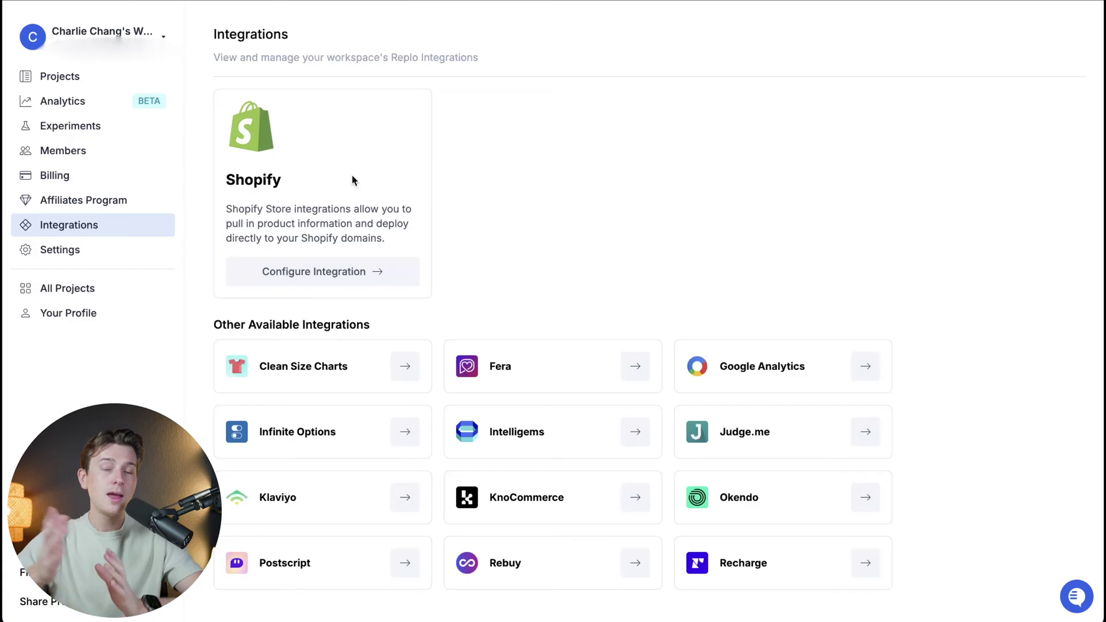
left_click(116, 291)
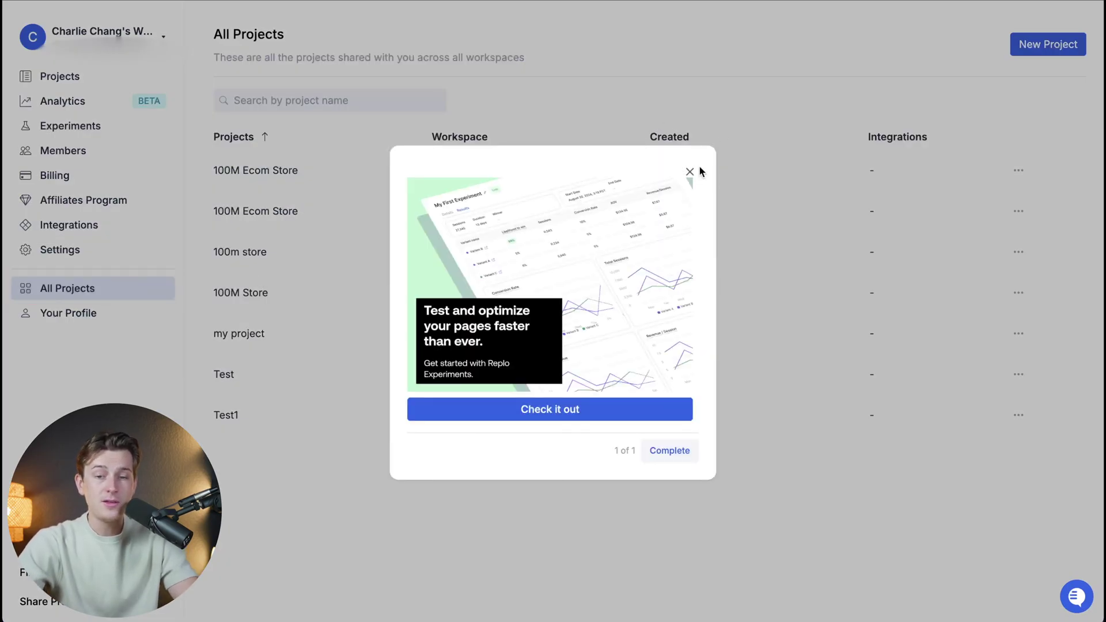
left_click(690, 171)
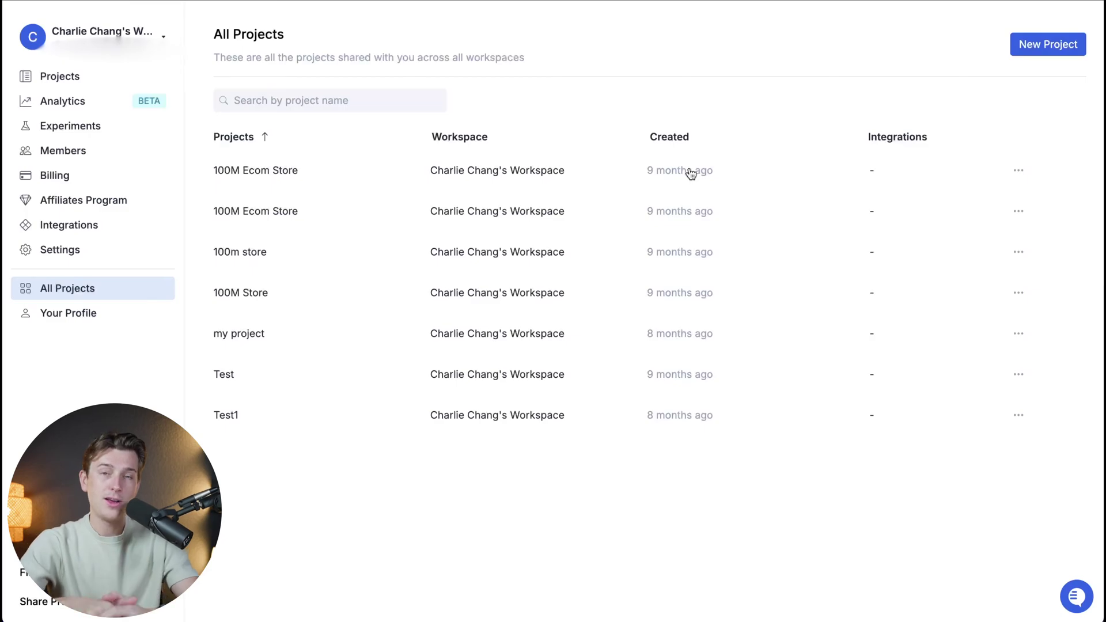
left_click(123, 79)
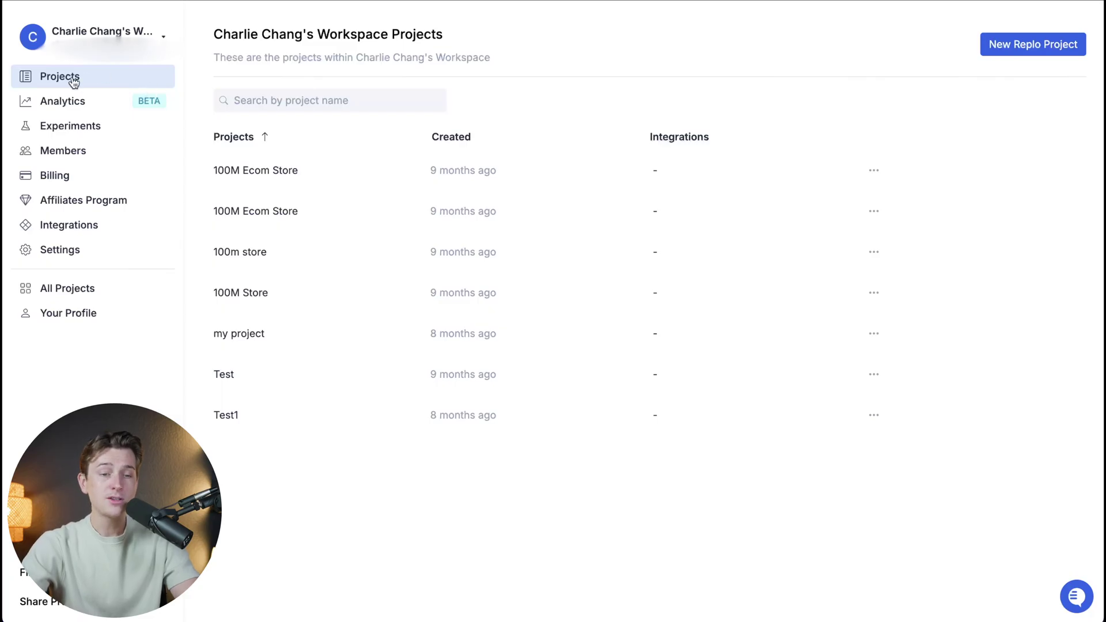
left_click(1012, 50)
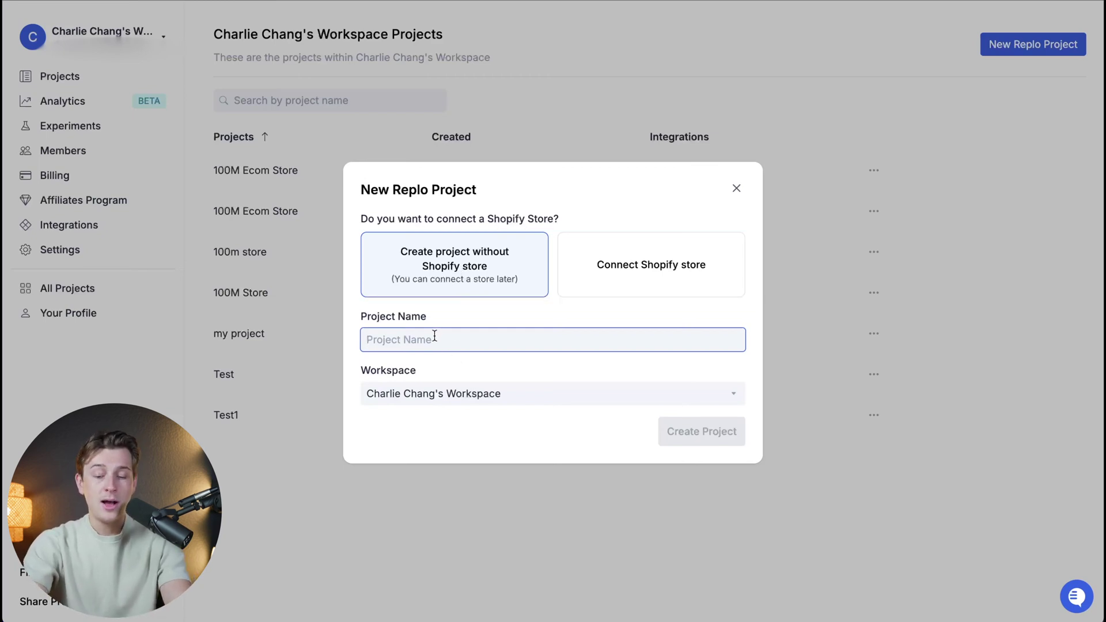
Step: Name the project 'Test Project' and create it without a Shopify store
type("Test P")
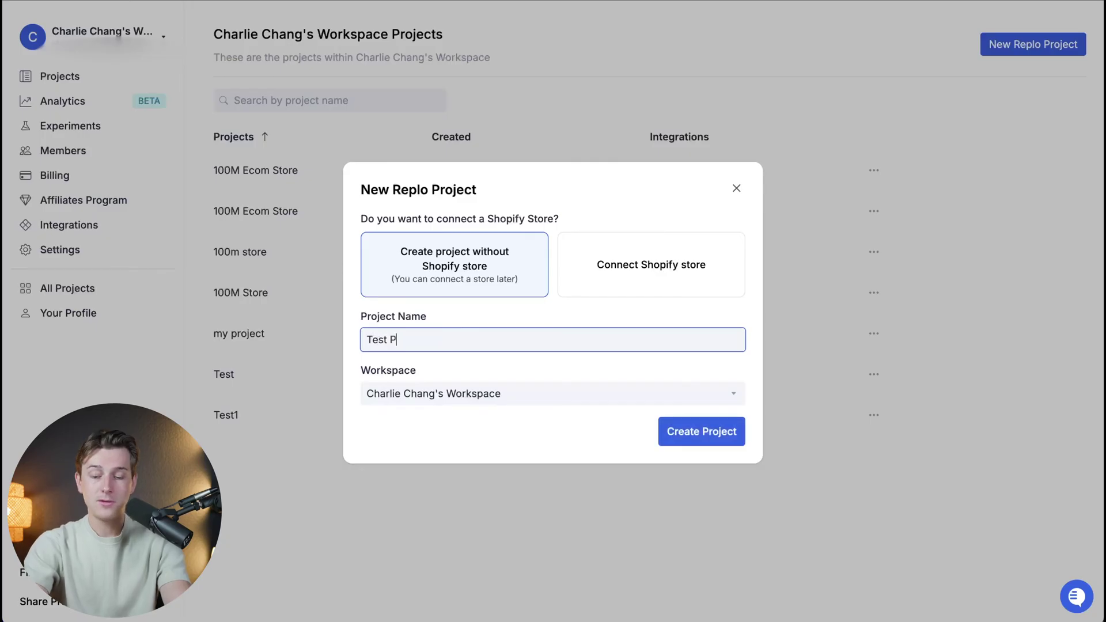
type("roject")
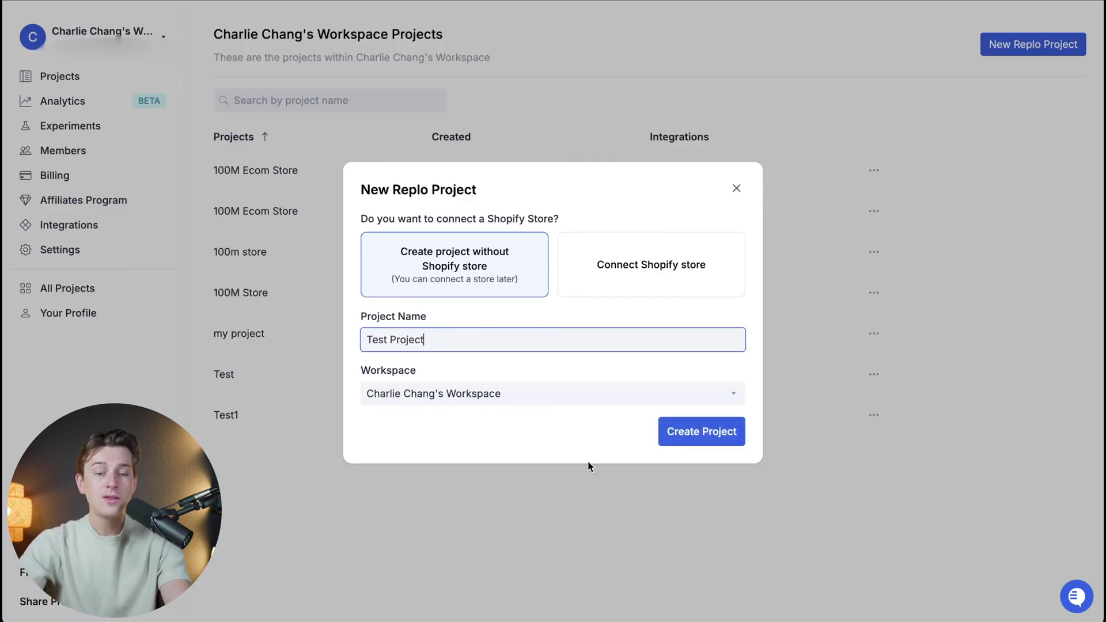
left_click(708, 443)
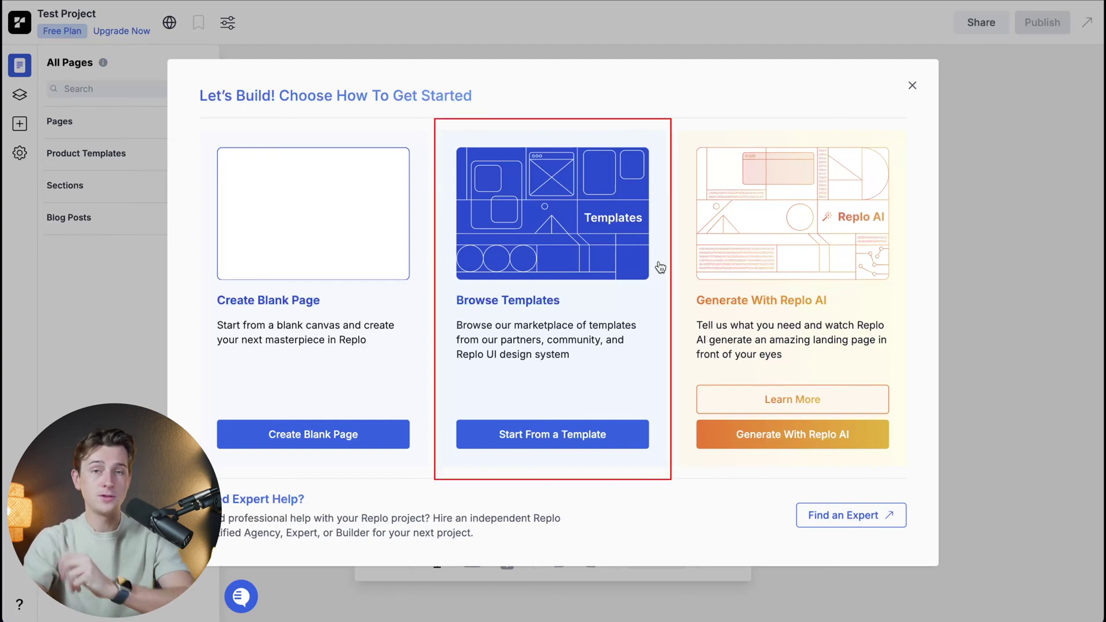
Step: Choose Start From a Template in the 'Let's Build!' dialog to open the Marketplace
left_click(589, 432)
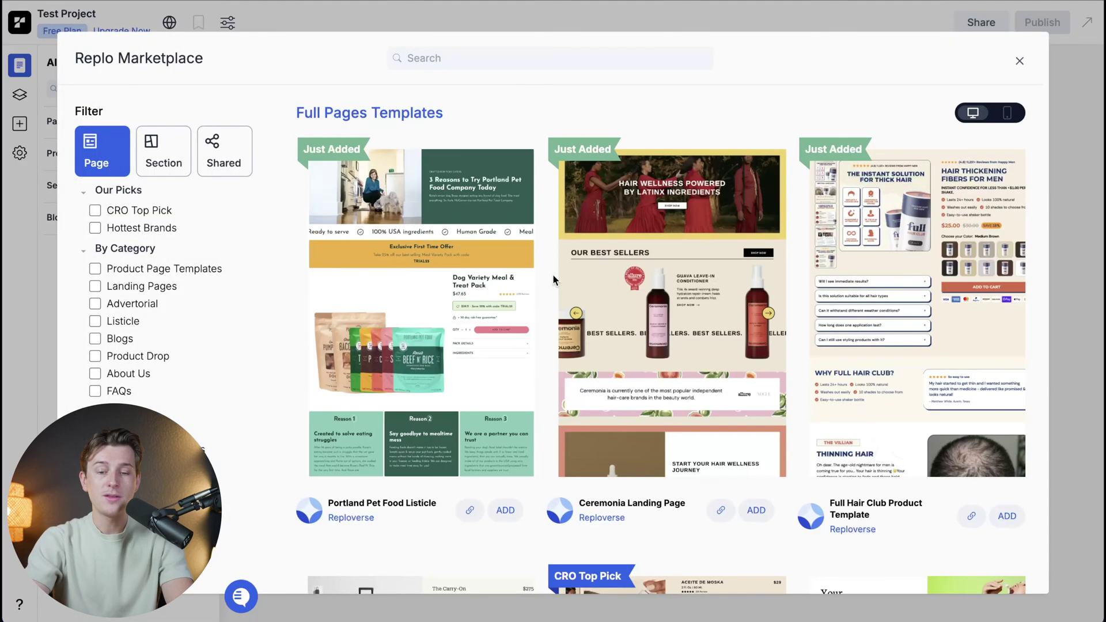
Step: Scroll the full-page templates down to the Supergoop Cyber Monday Landing Page card
scroll(552, 279, "down", 5)
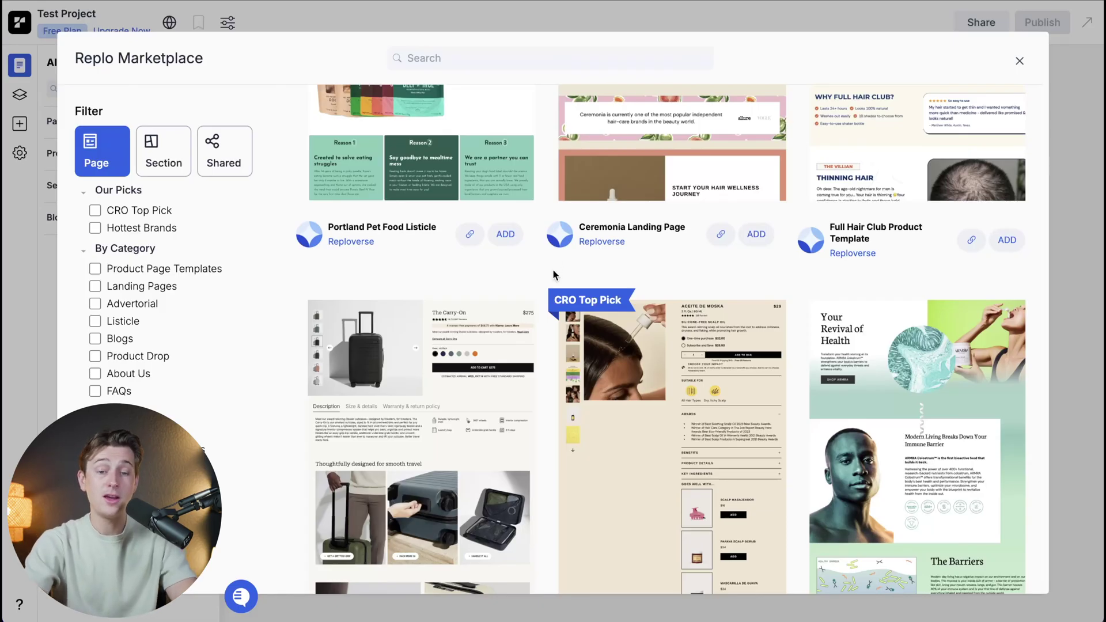
scroll(519, 365, "down", 8)
scroll(521, 370, "down", 2)
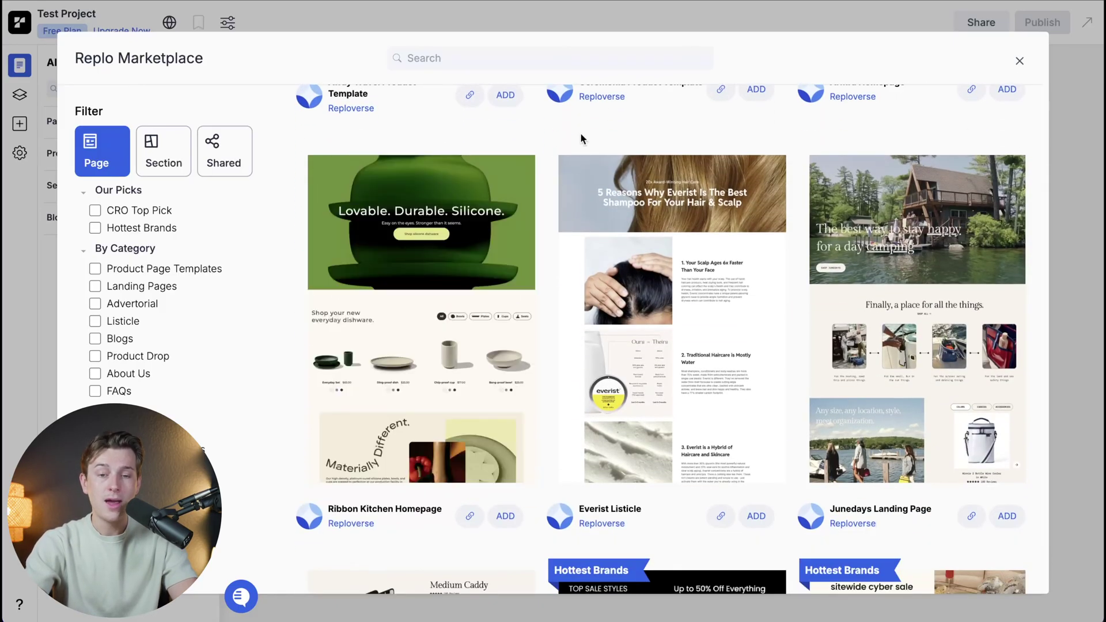
scroll(537, 170, "down", 2)
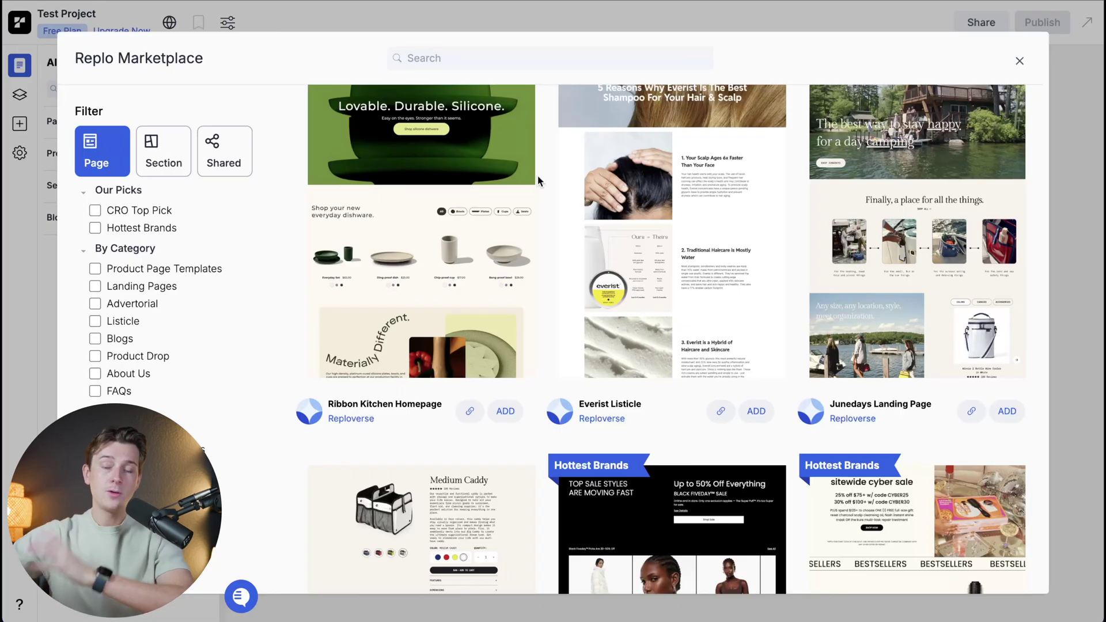
scroll(537, 175, "down", 15)
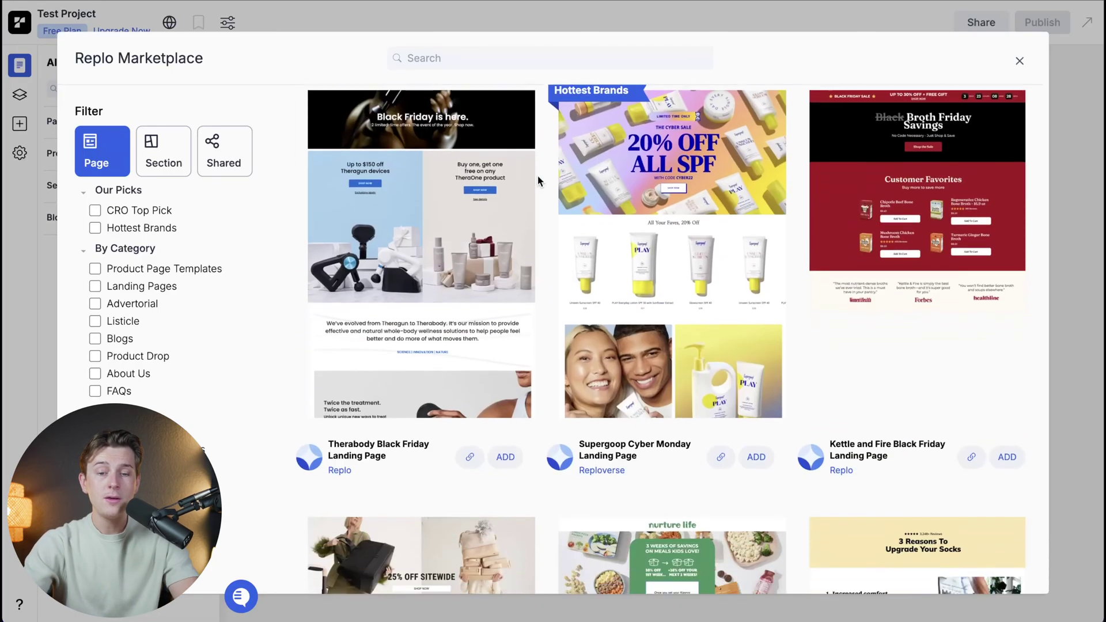
scroll(538, 175, "down", 1)
scroll(538, 175, "up", 2)
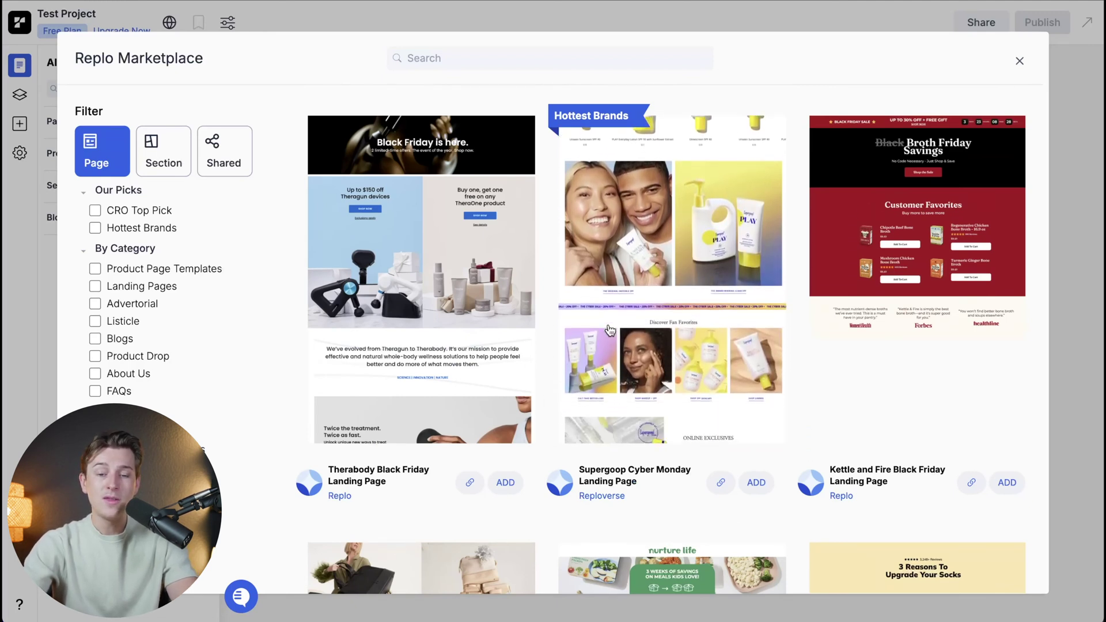
Step: Create a page named 'Test page' at path test-page from the Supergoop Cyber Monday template
left_click(760, 482)
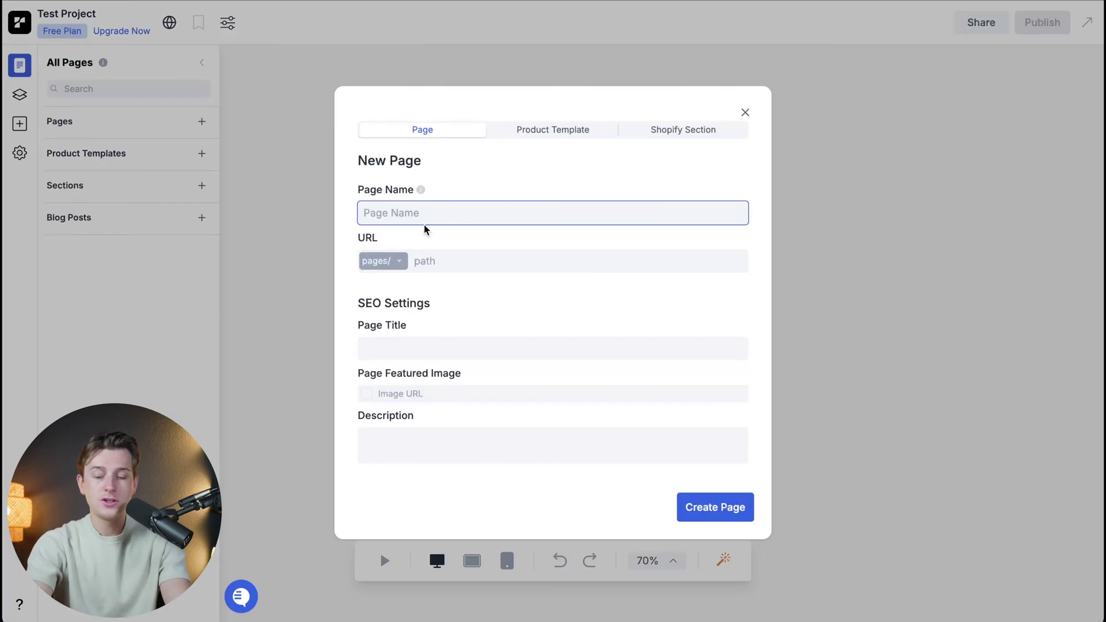
type("Test page")
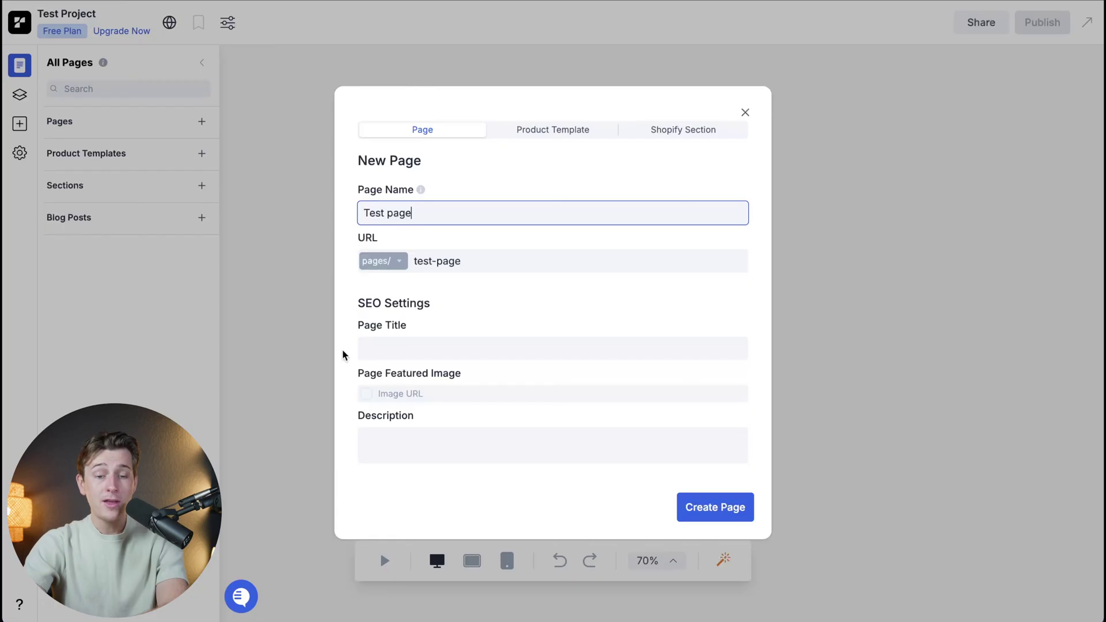
left_click(378, 349)
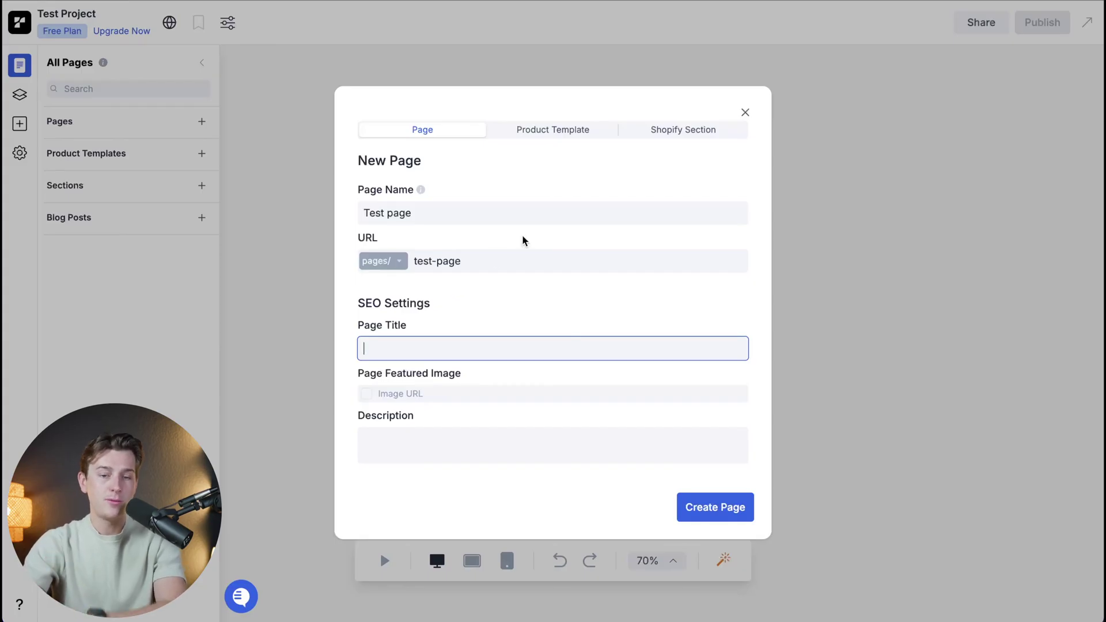
left_click(712, 525)
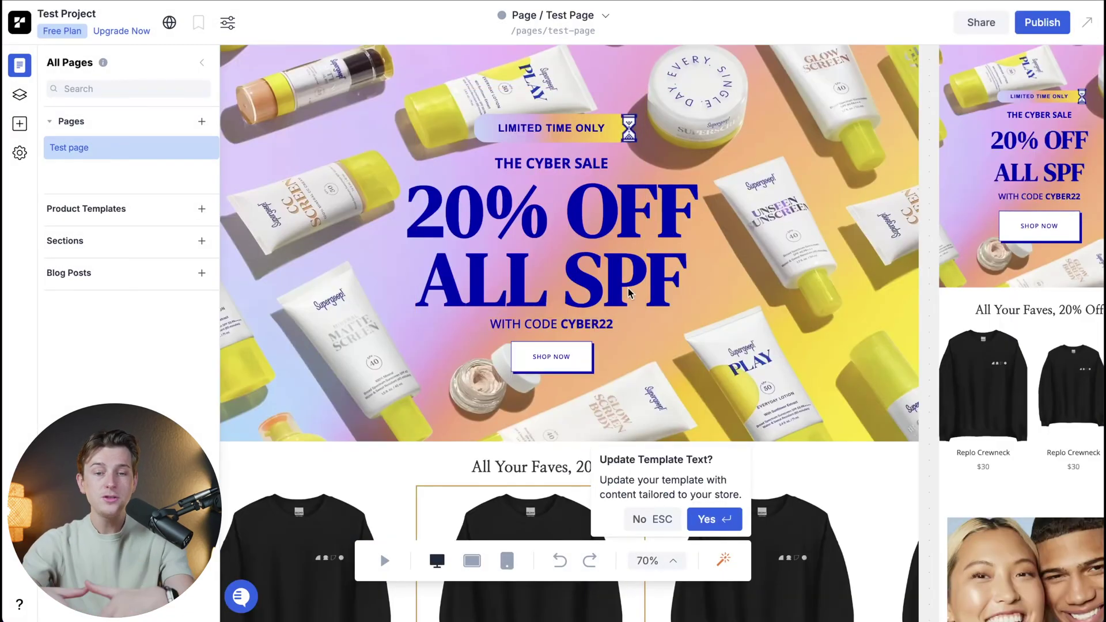
Step: Answer No to the 'Update Template Text?' popup to keep the Supergoop copy
scroll(741, 327, "down", 6)
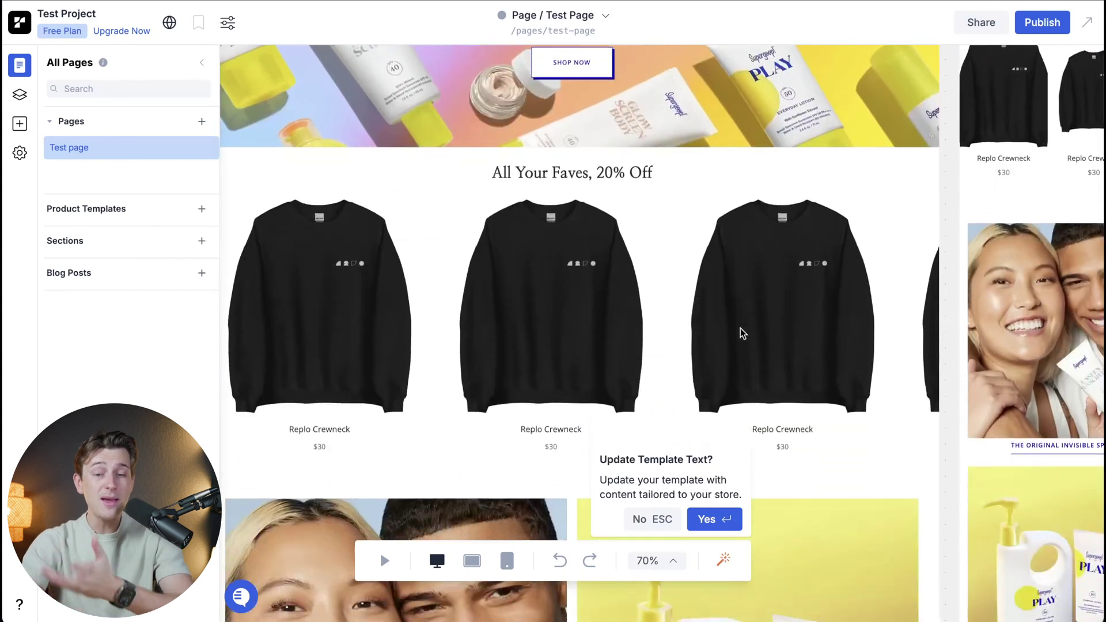
scroll(740, 327, "down", 10)
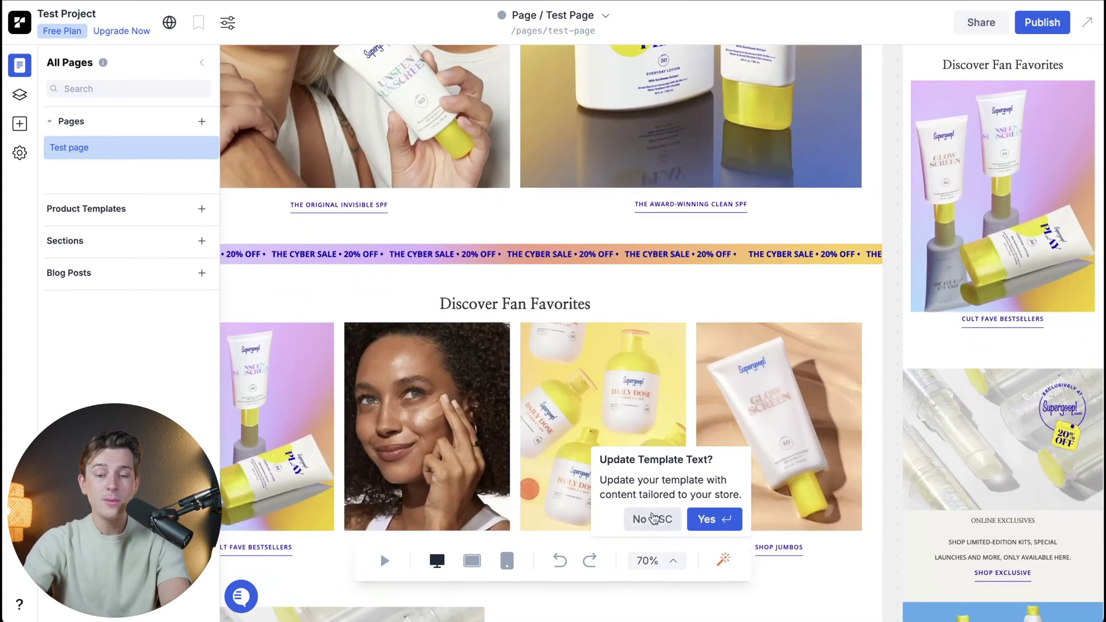
left_click(639, 519)
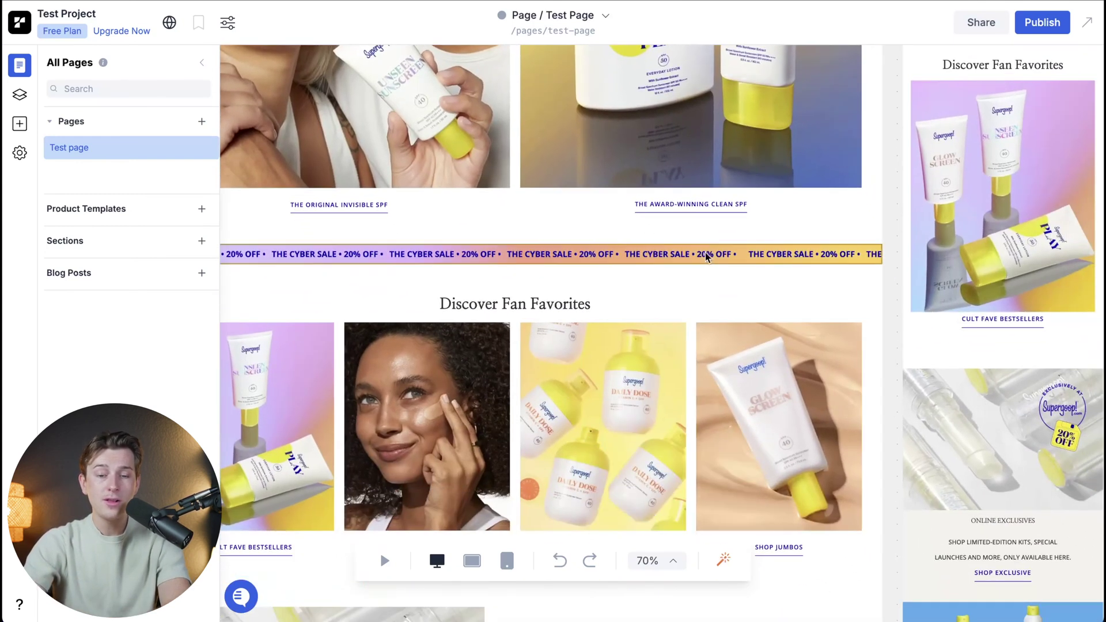
Step: Scroll back to the hero and select the '20% OFF ALL SPF' headline
scroll(691, 271, "up", 5)
scroll(680, 288, "up", 4)
left_click(766, 280)
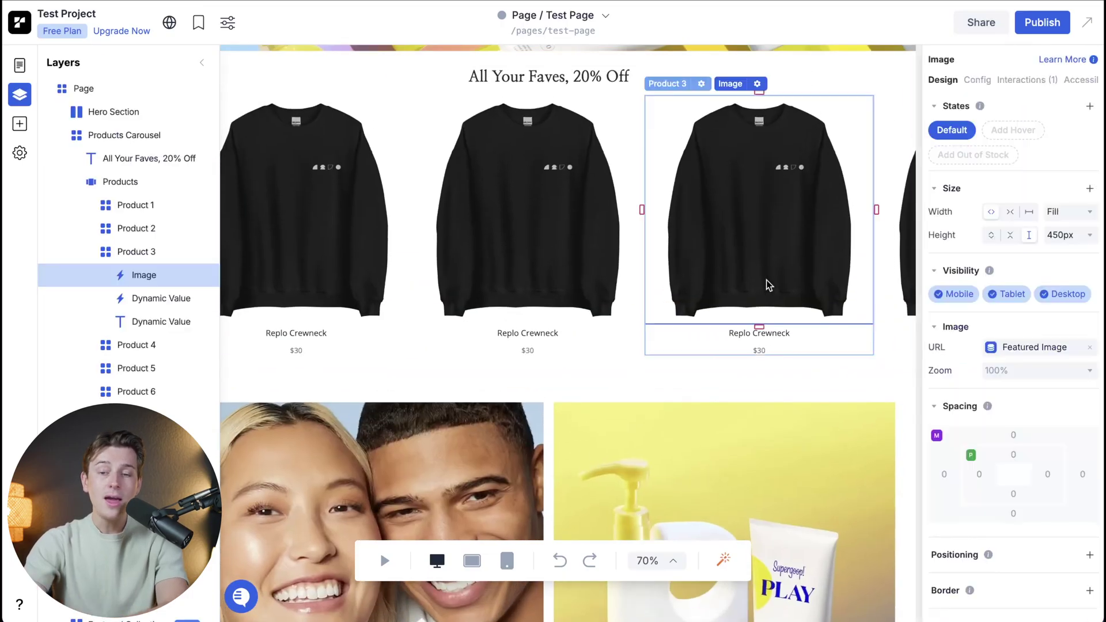
scroll(642, 275, "up", 10)
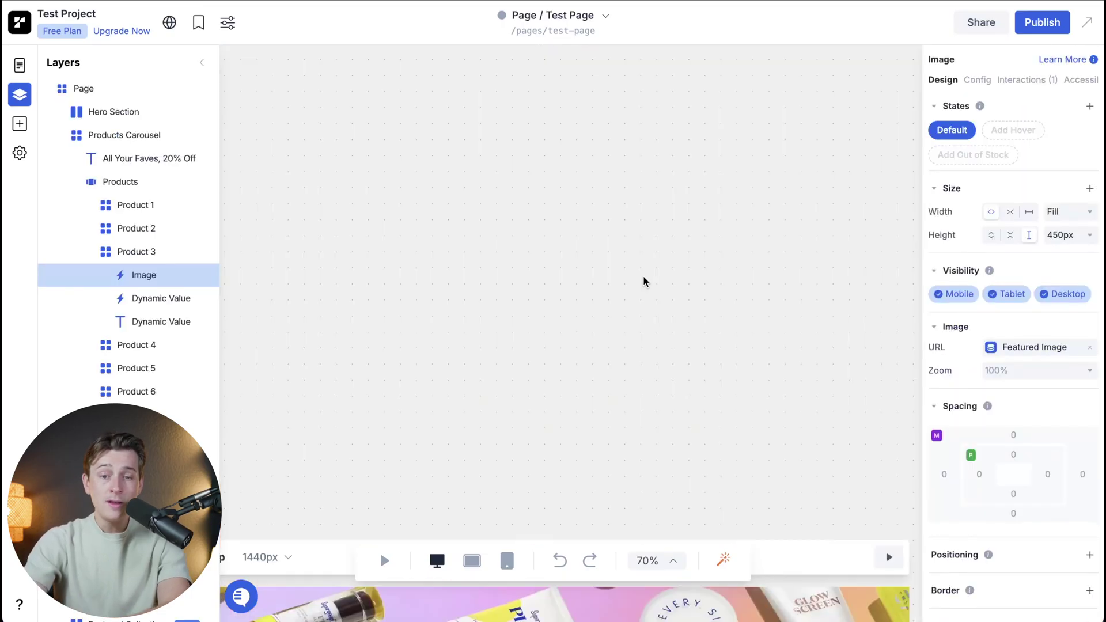
scroll(645, 280, "down", 3)
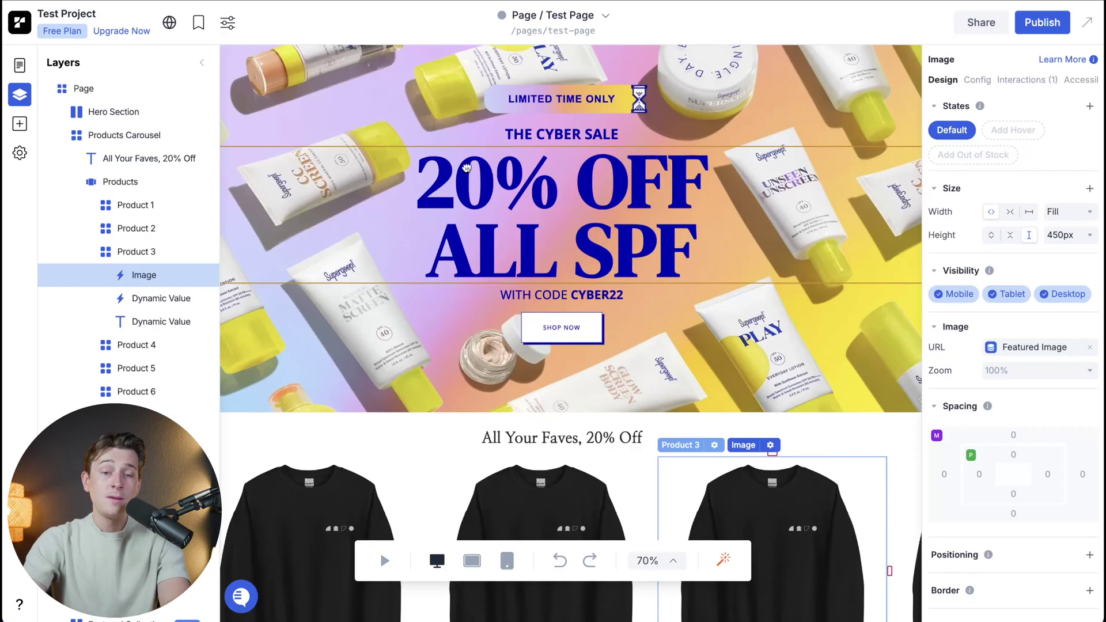
left_click(452, 183)
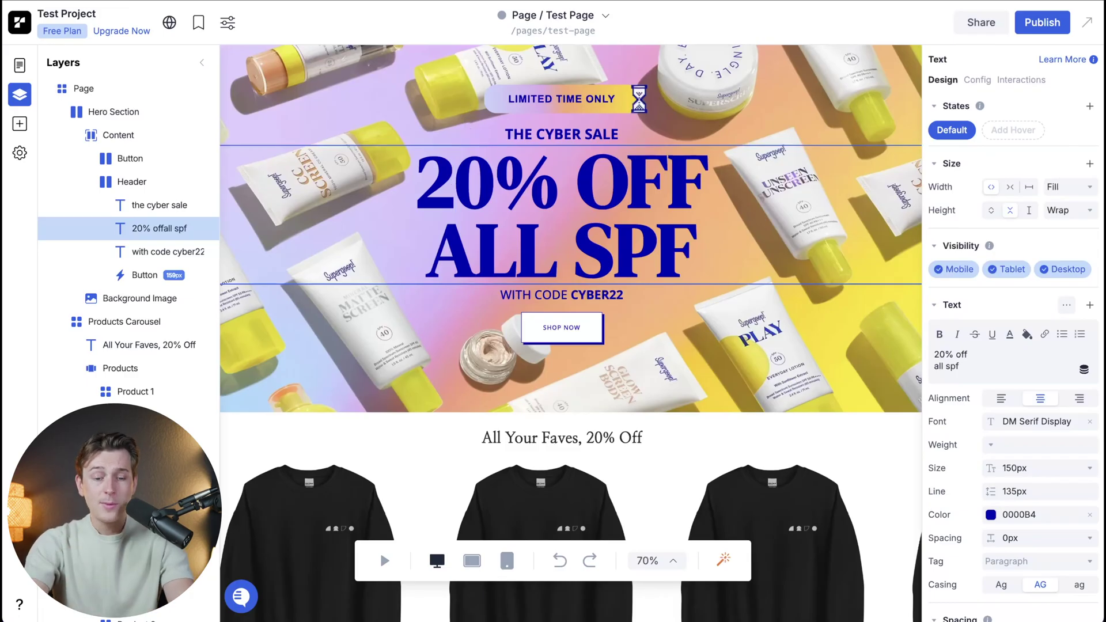
Step: Replace the 2 with 5 so the hero heading reads '50% OFF ALL SPF'
key("BackSpace")
type("5")
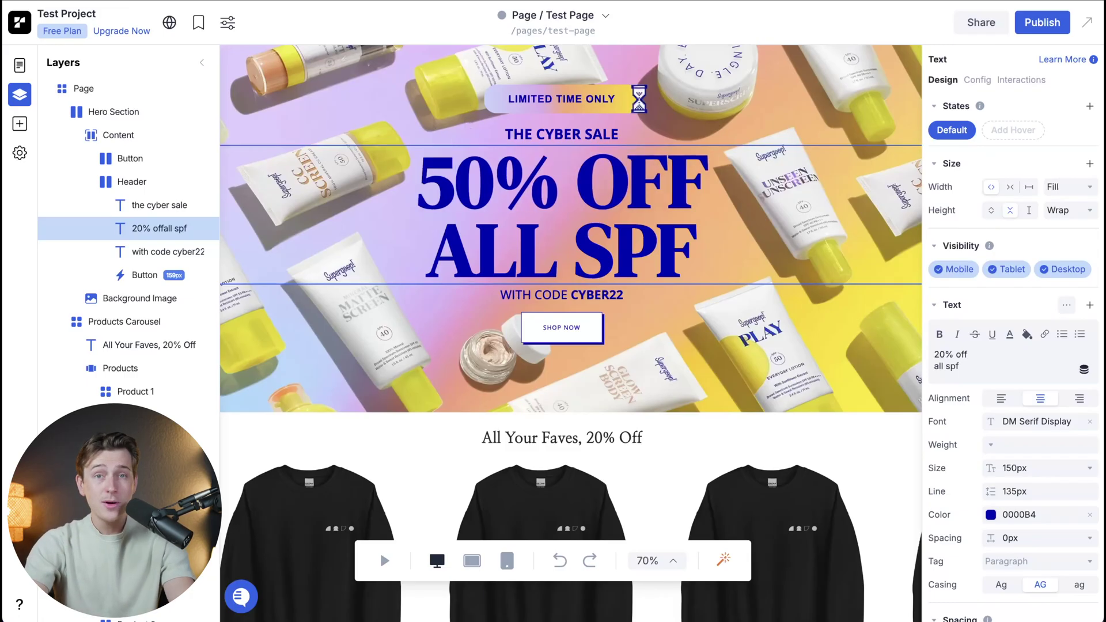
key("Escape")
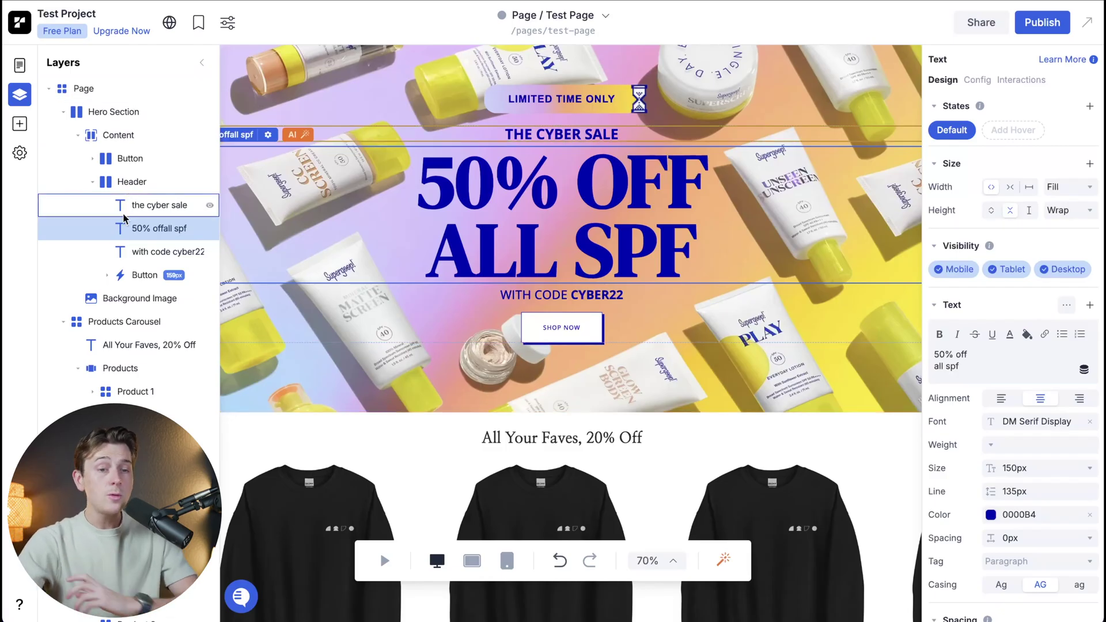
left_click(115, 391)
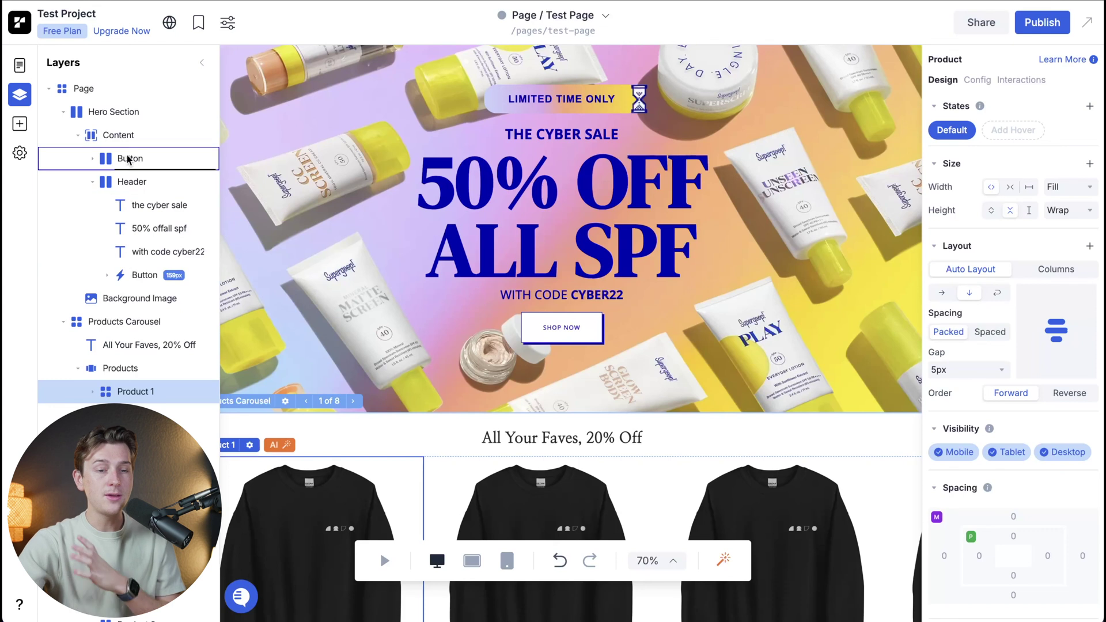
left_click_drag(127, 159, 127, 159)
scroll(471, 209, "up", 1)
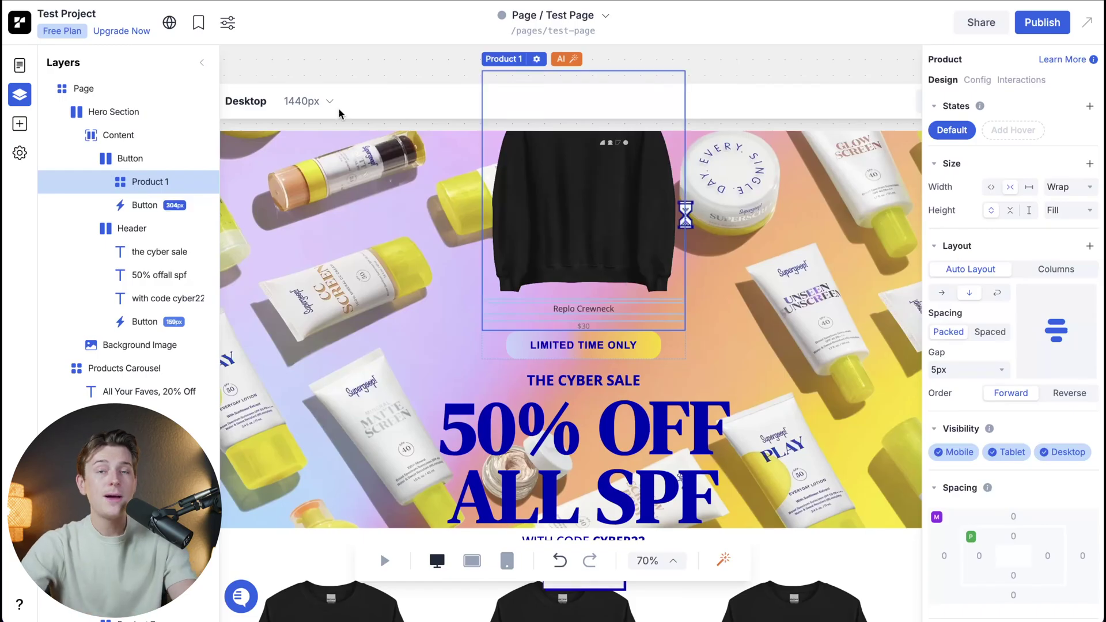
key("ctrl+z")
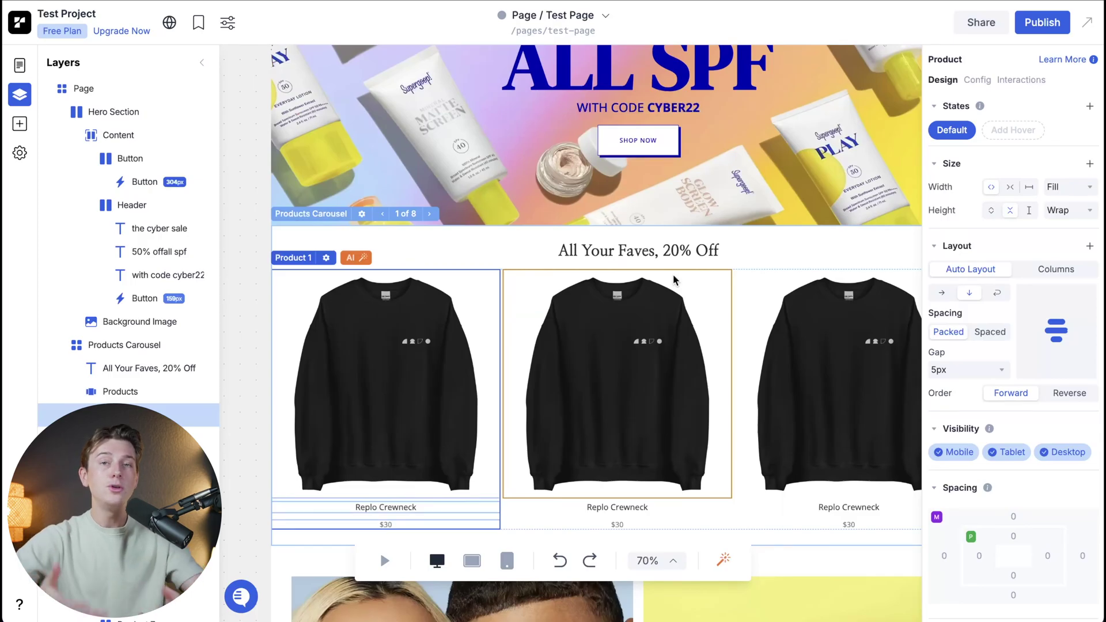
scroll(673, 274, "down", 15)
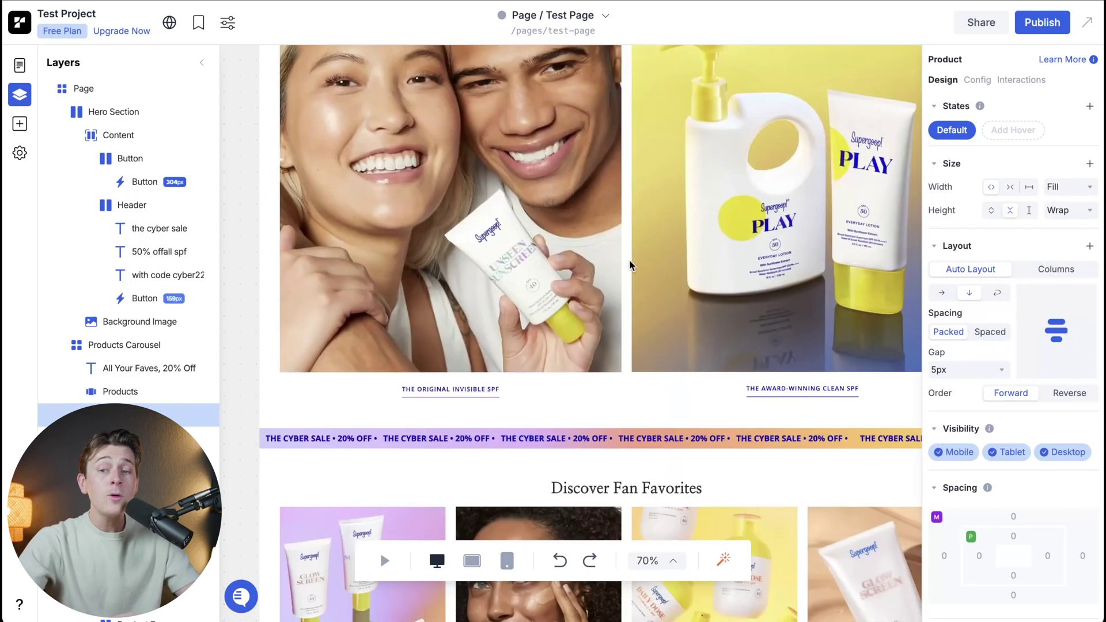
scroll(609, 340, "right", 2)
scroll(608, 341, "down", 1)
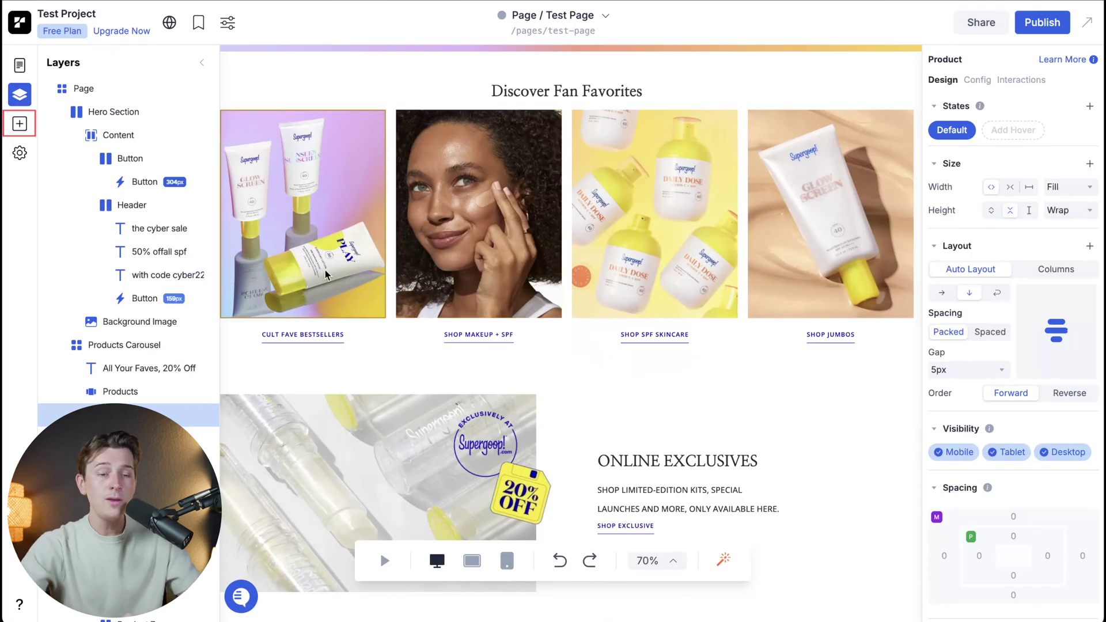
left_click(21, 125)
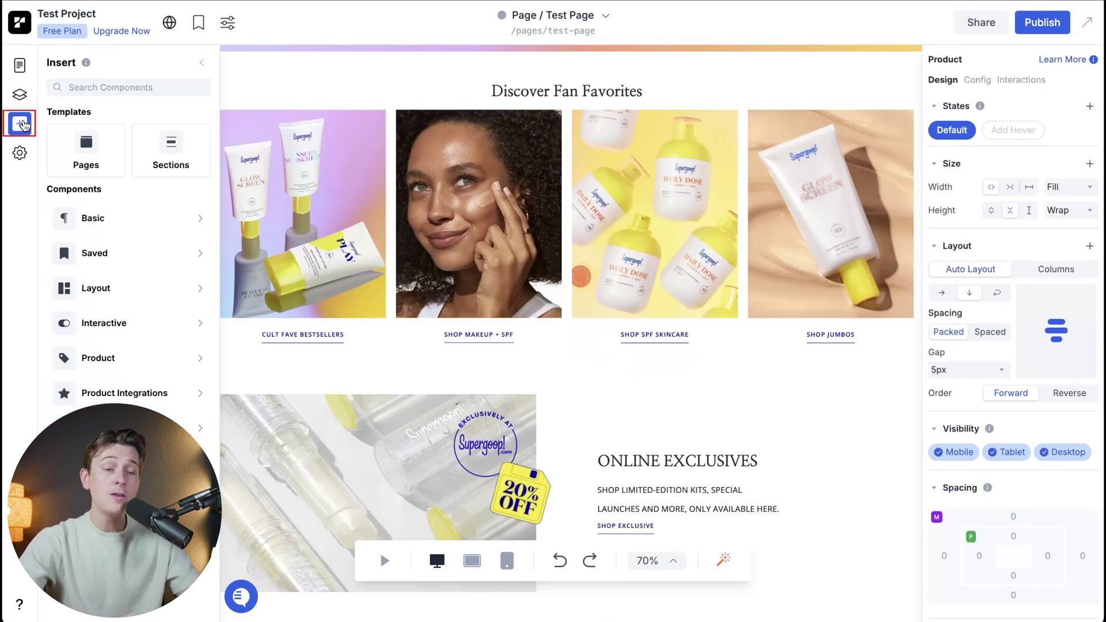
left_click(104, 218)
left_click(123, 194)
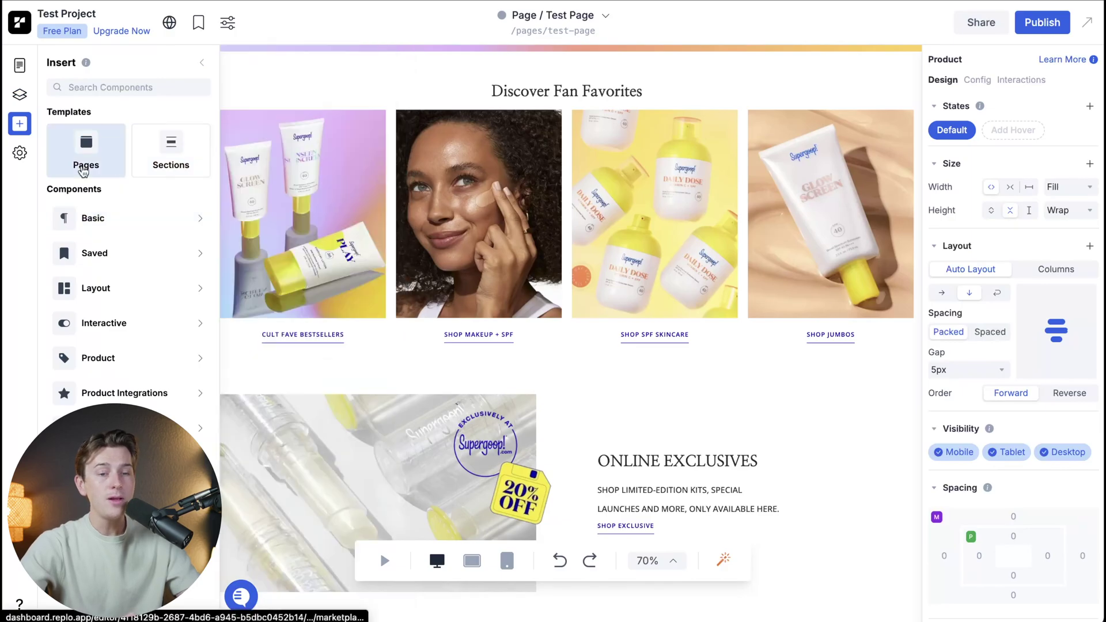
left_click(141, 231)
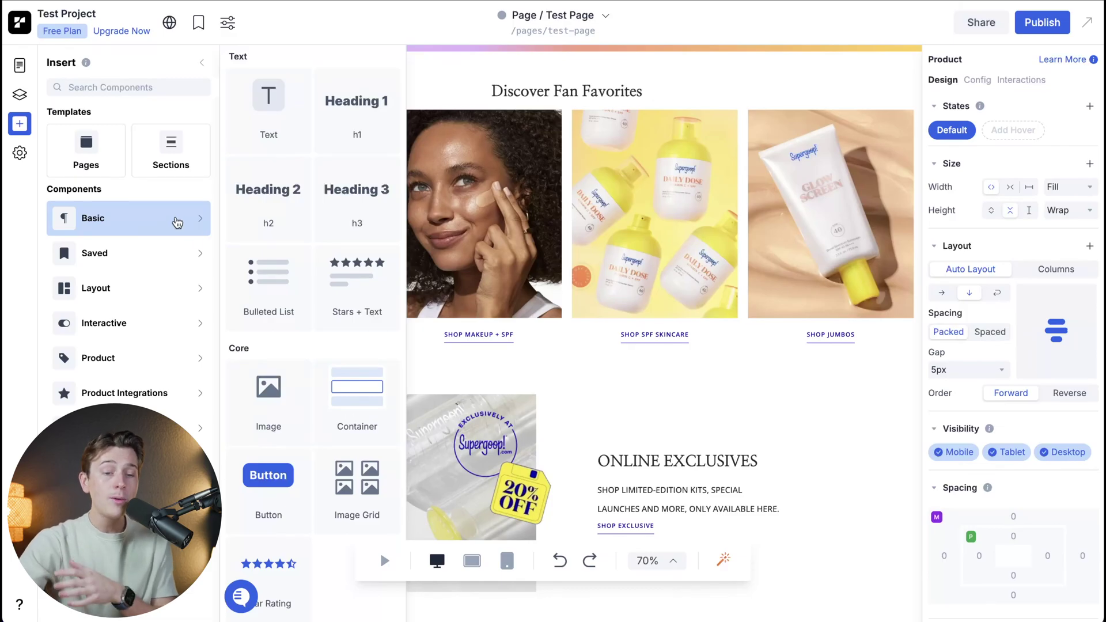
scroll(266, 266, "down", 5)
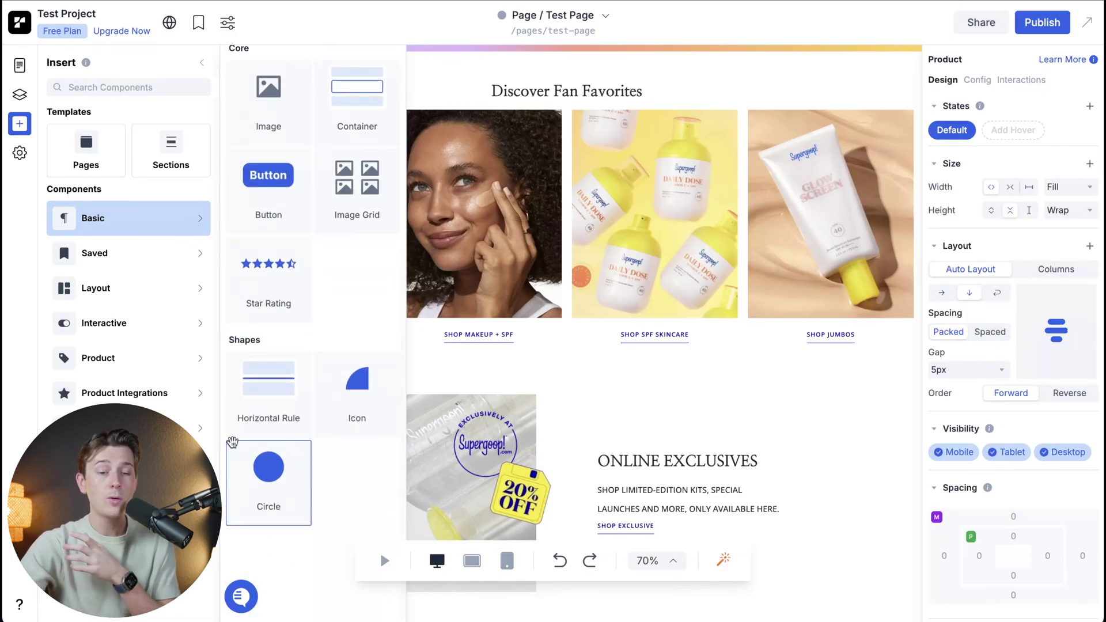
left_click(824, 71)
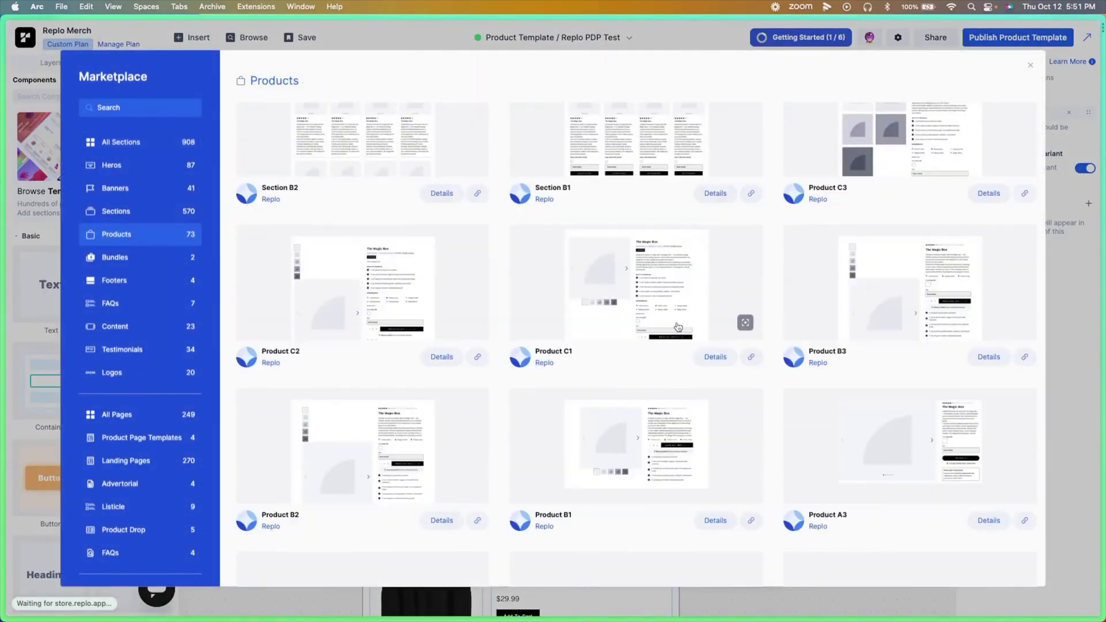
Step: Show the Pages panel with Alt+1 and select a container in the HERO 26 layer tree
scroll(676, 323, "down", 3)
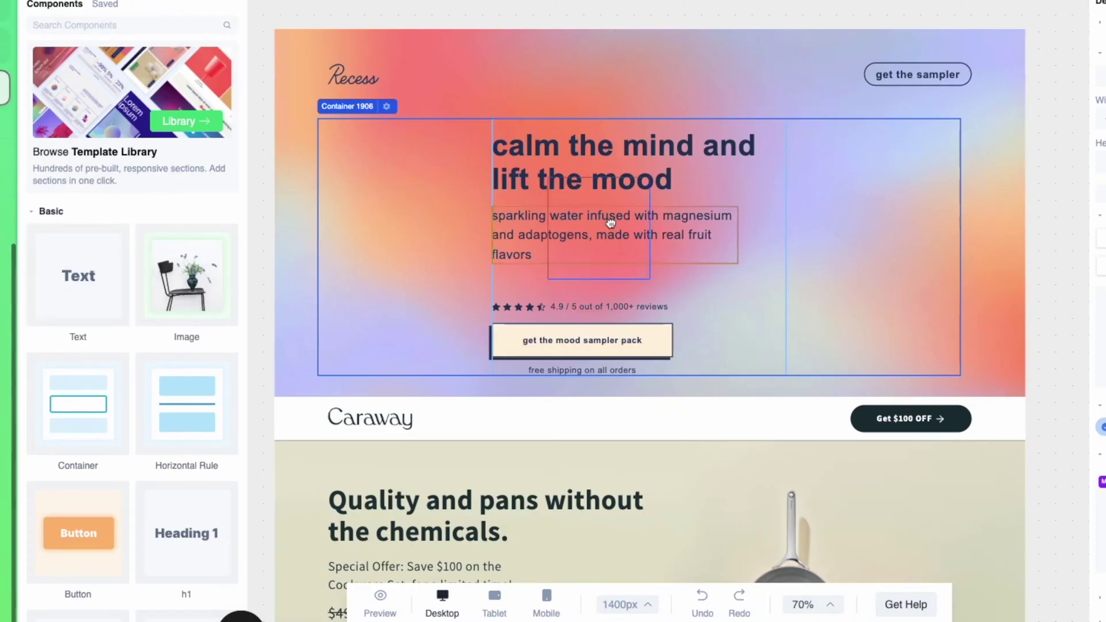
key("alt+1")
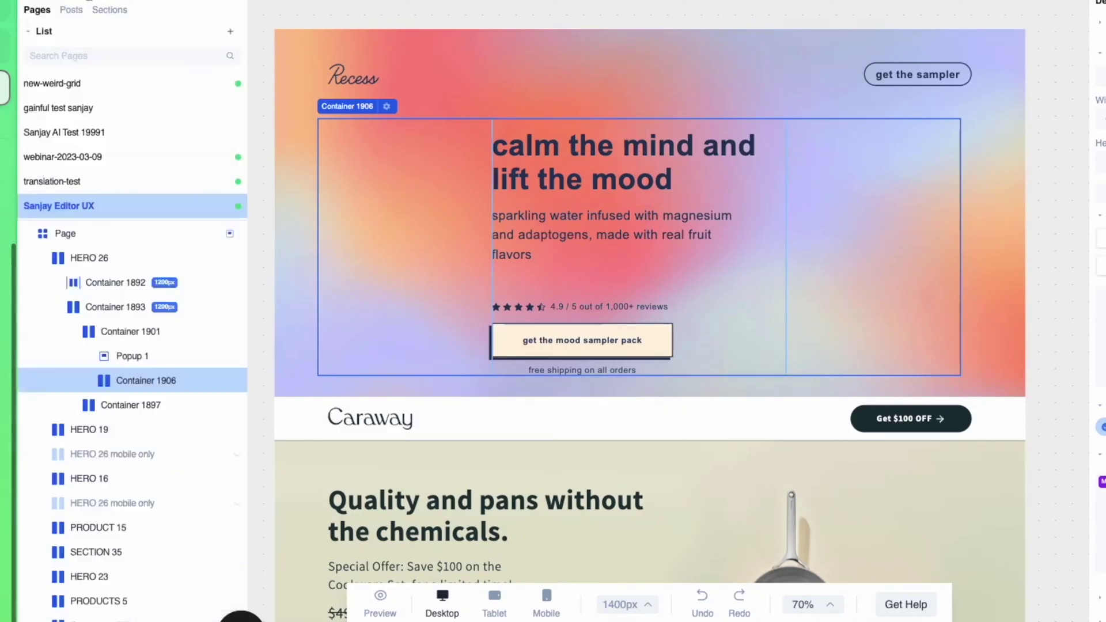
left_click(142, 234)
left_click(90, 257)
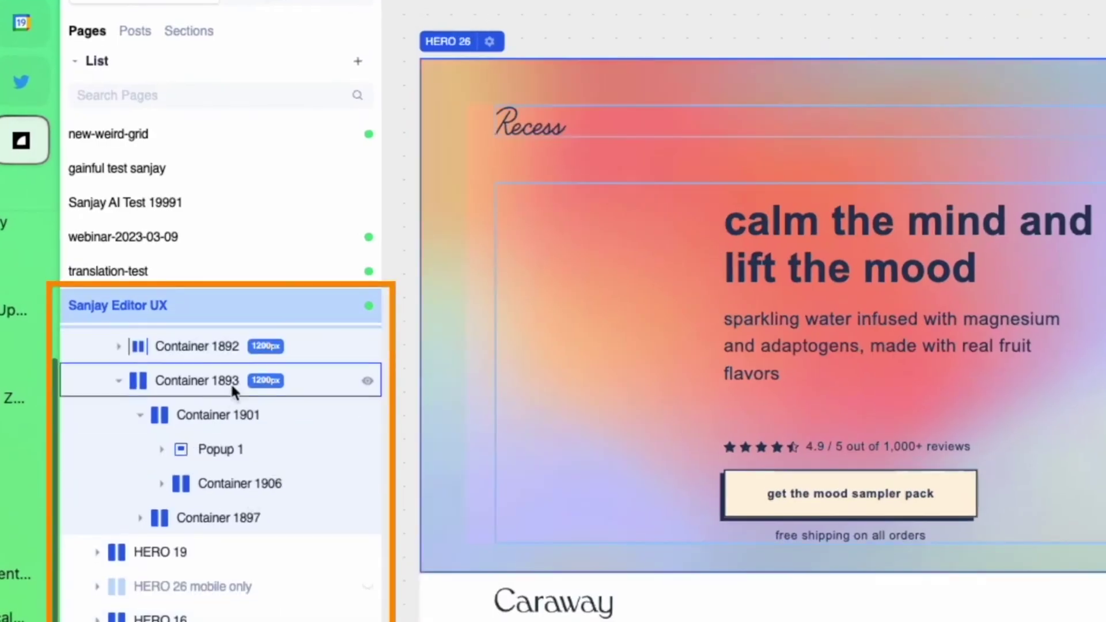